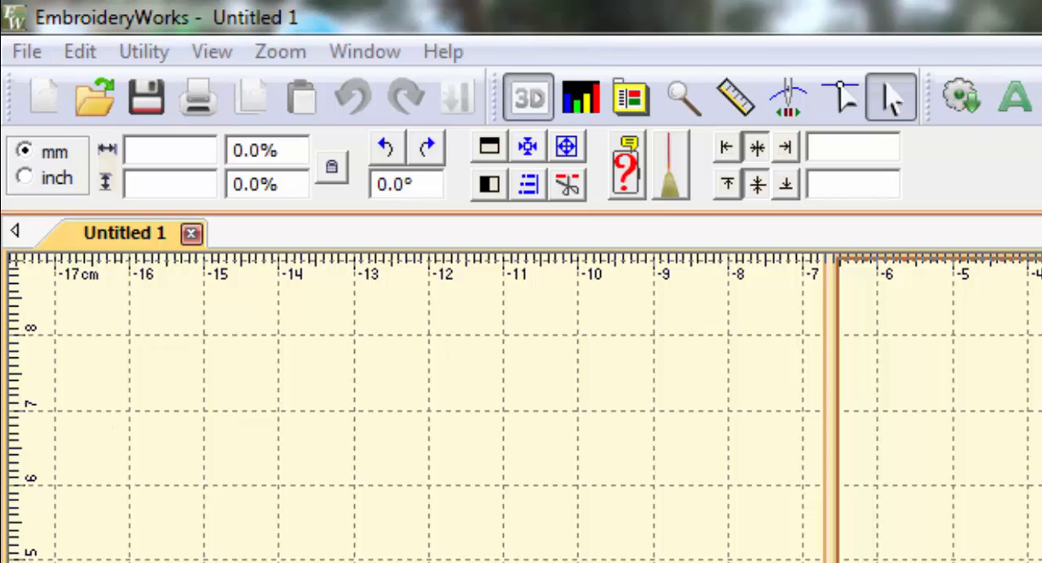
Open the embroidery file EM999977.PHC from the Digitizing Images folder on the Storage (I:) drive
{"action": "left_click", "coordinate": [29, 57]}
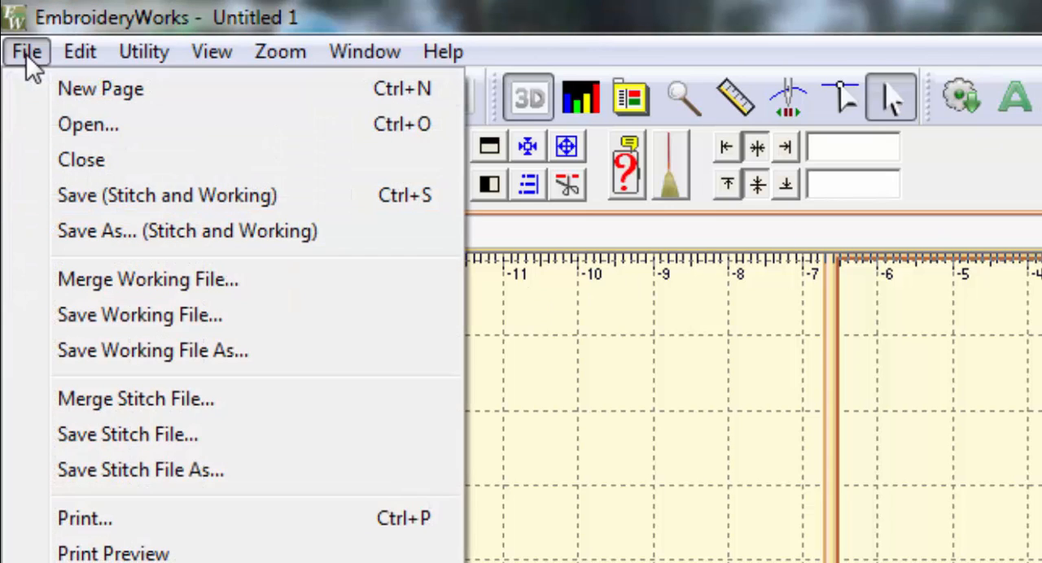
{"action": "left_click", "coordinate": [88, 127]}
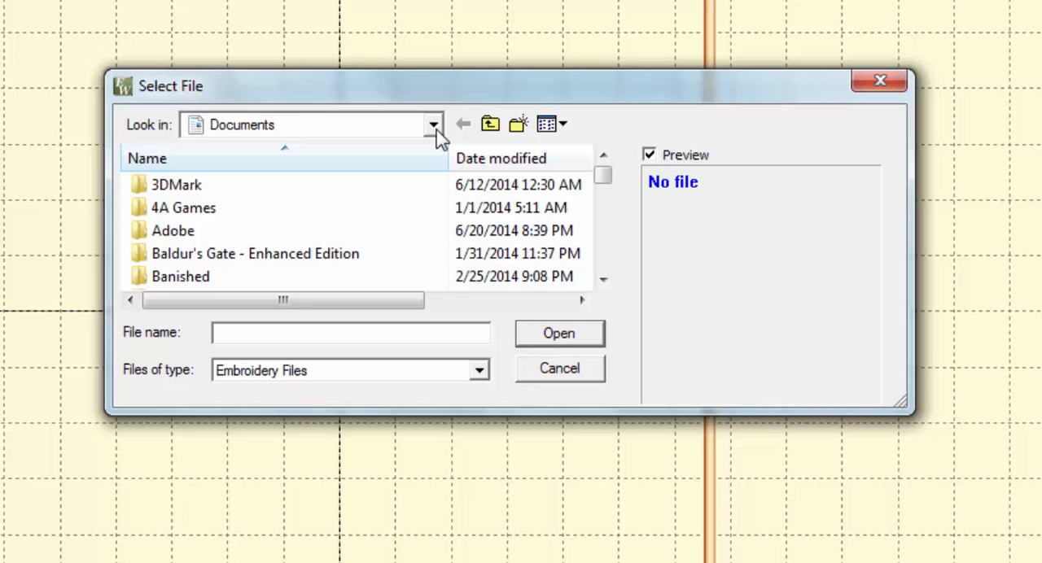
{"action": "left_click", "coordinate": [435, 132]}
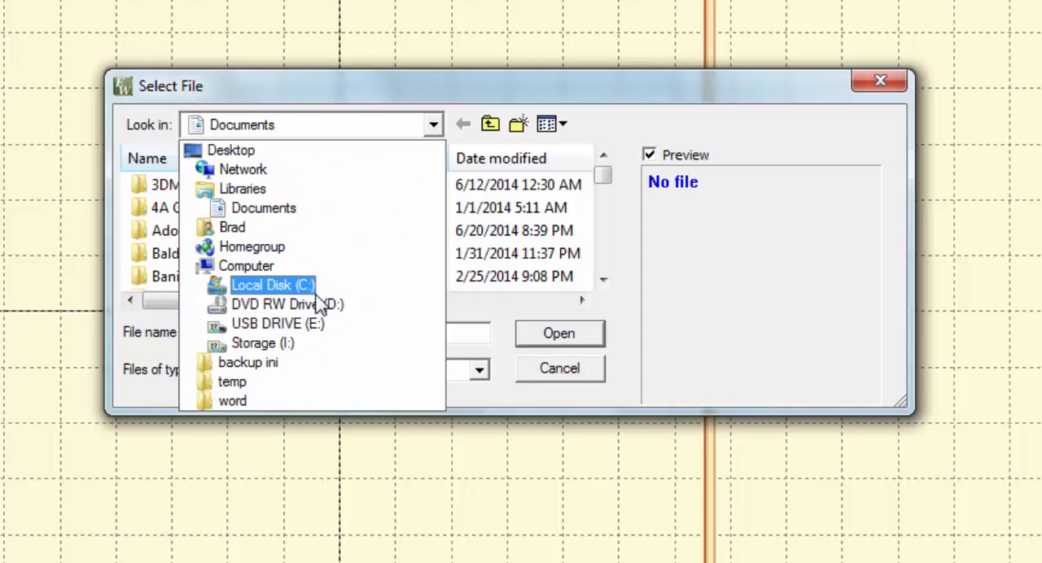
{"action": "left_click", "coordinate": [282, 342]}
{"action": "left_click_drag", "start_coordinate": [605, 183], "coordinate": [605, 202]}
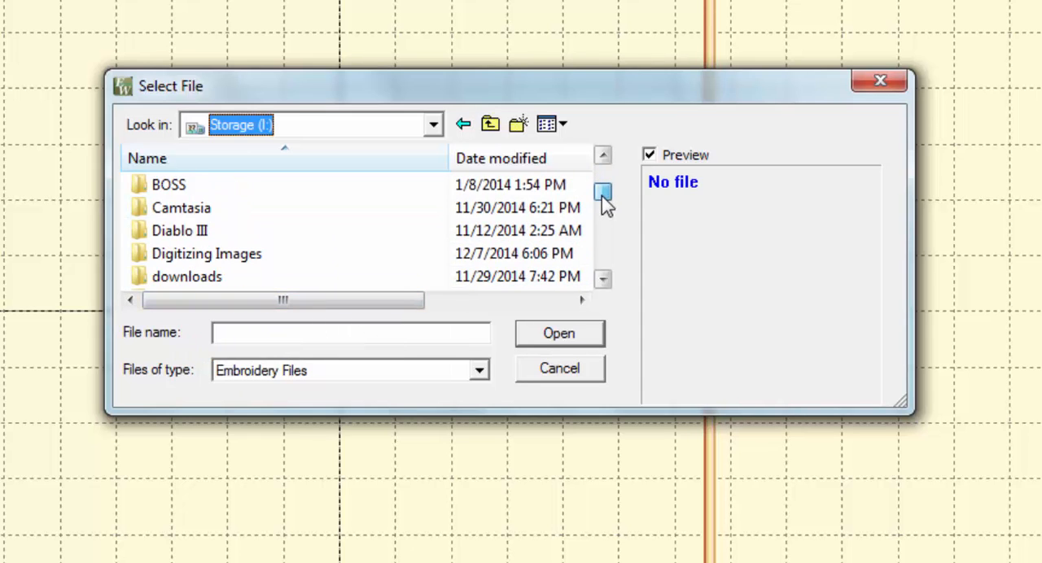
{"action": "scroll", "coordinate": [244, 259], "scroll_direction": "down", "scroll_amount": 1}
{"action": "double_click", "coordinate": [238, 230]}
{"action": "left_click", "coordinate": [208, 236]}
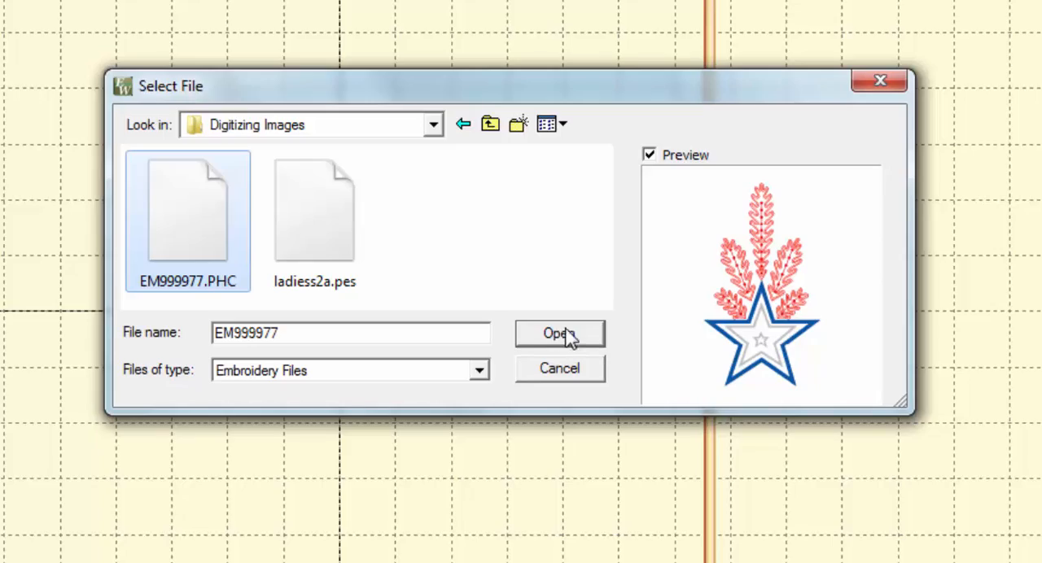
{"action": "left_click", "coordinate": [588, 342]}
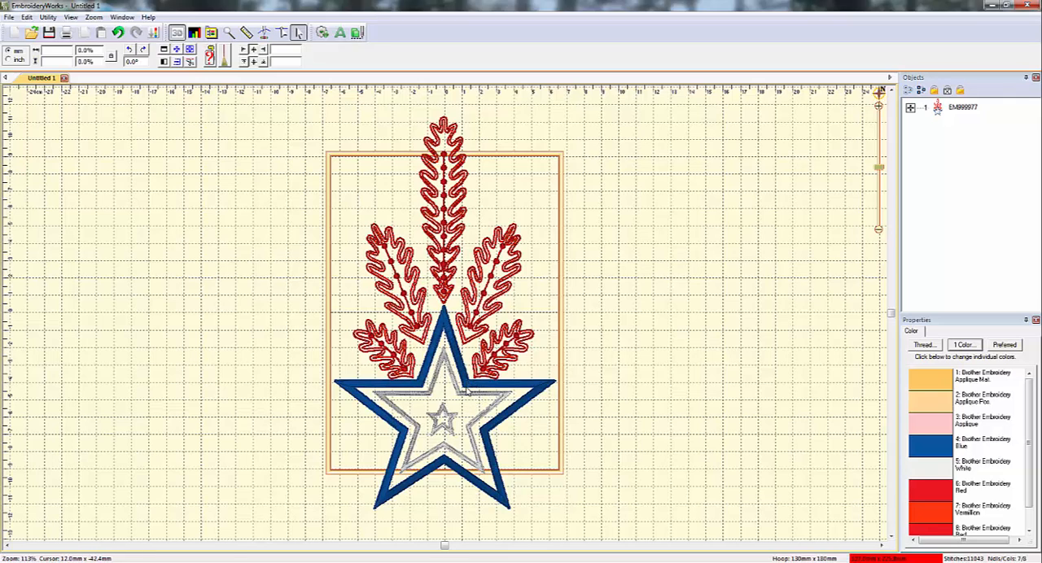
Play the design in the Stitch Simulator, pausing to examine the first two applique outlines of the star, and exit the simulator
{"action": "left_click", "coordinate": [264, 33]}
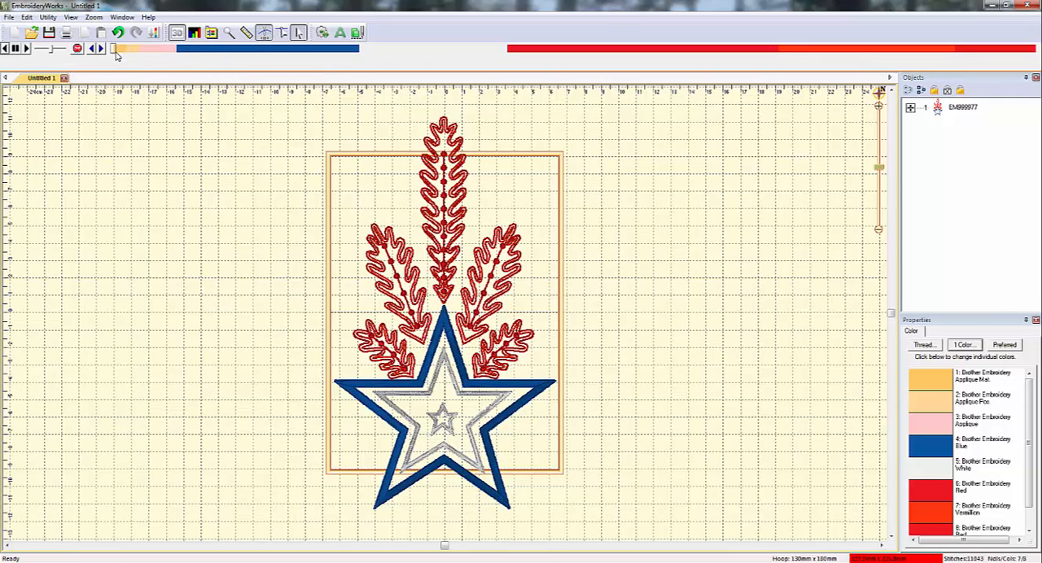
{"action": "left_click", "coordinate": [26, 49]}
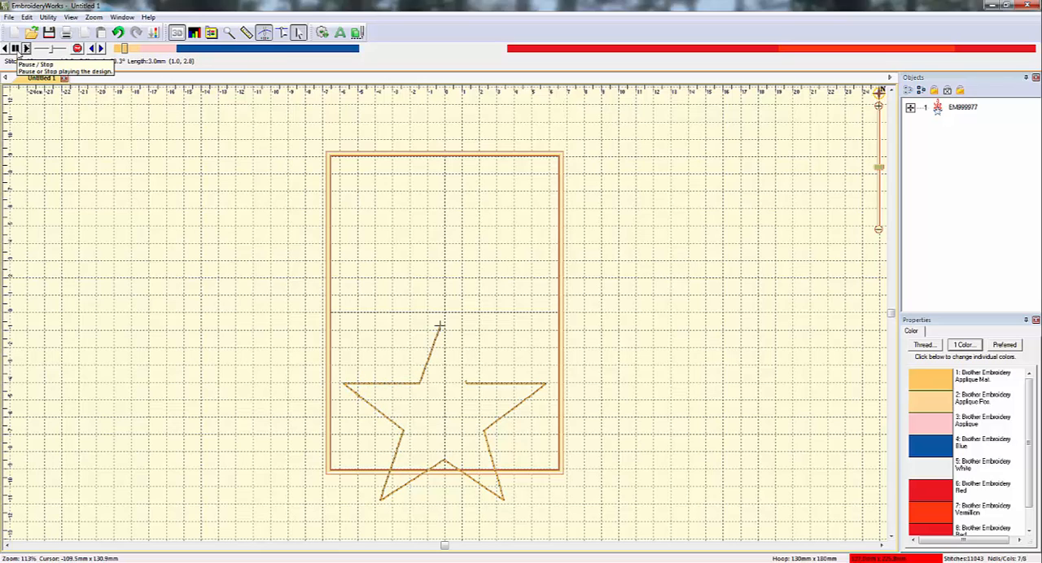
{"action": "left_click", "coordinate": [15, 49]}
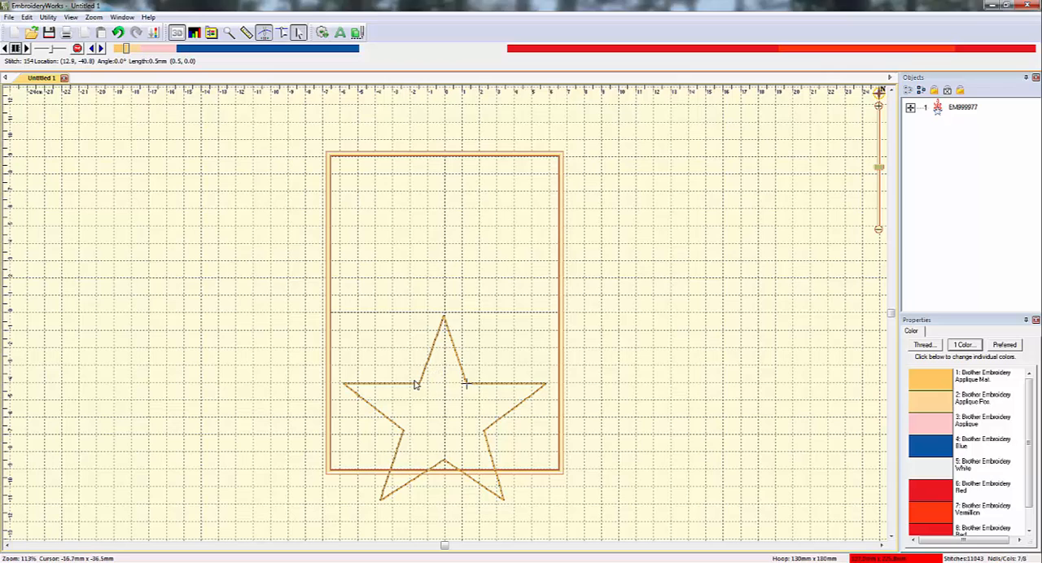
{"action": "left_click", "coordinate": [27, 49]}
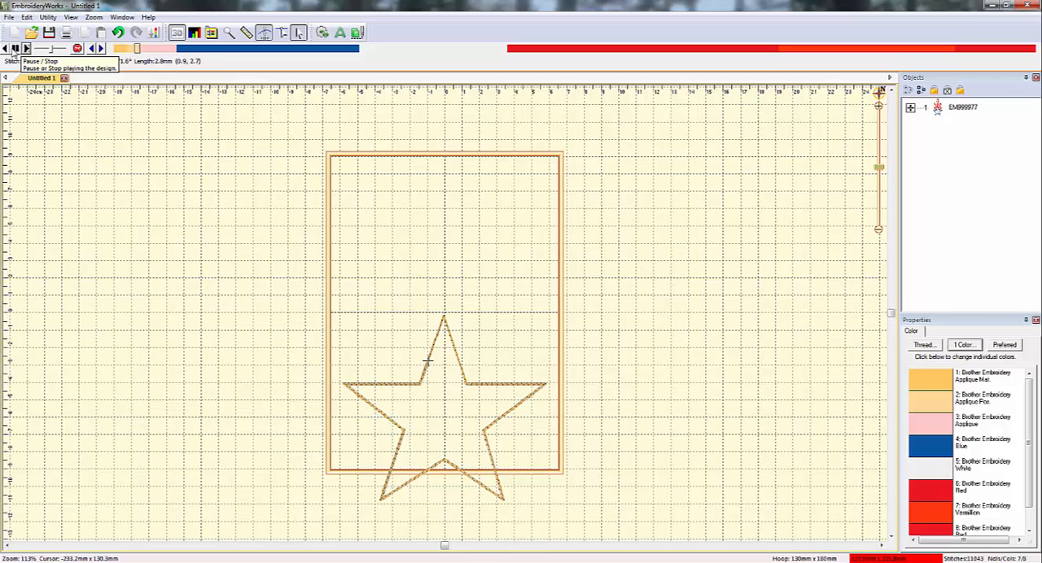
{"action": "left_click", "coordinate": [15, 48]}
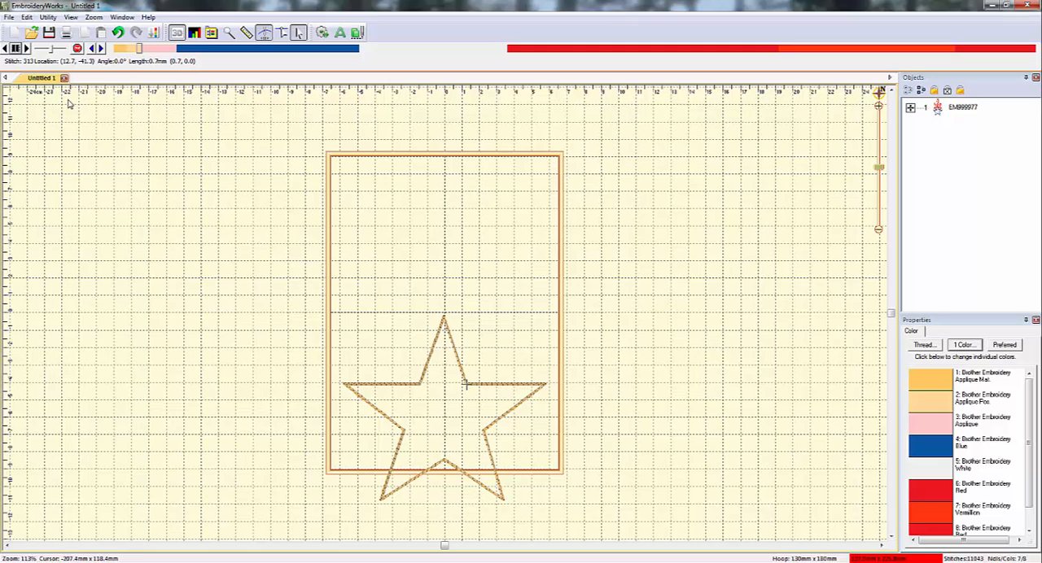
{"action": "left_click", "coordinate": [264, 34]}
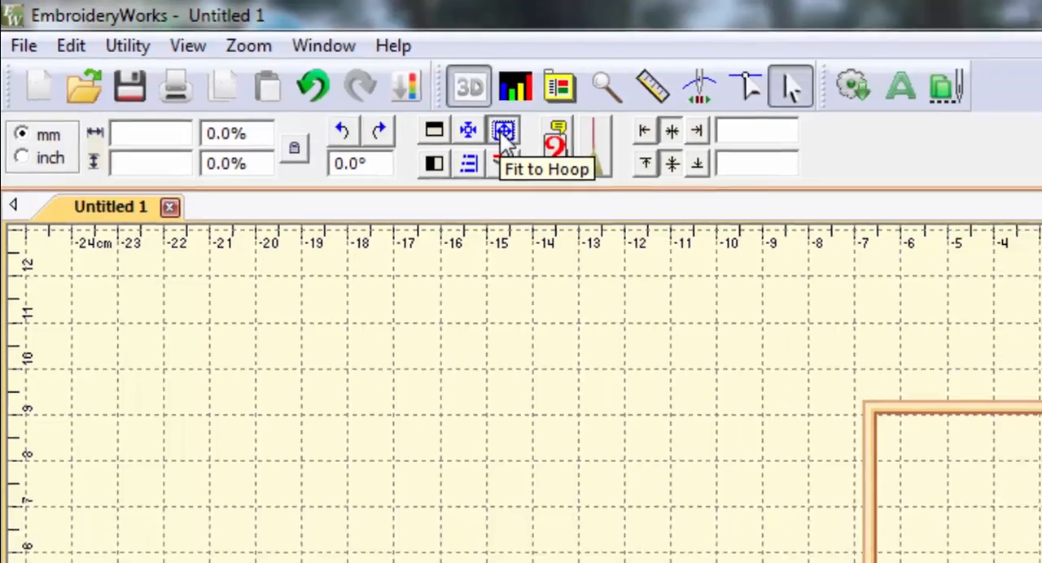
Fit the star design to the hoop
{"action": "left_click", "coordinate": [550, 143]}
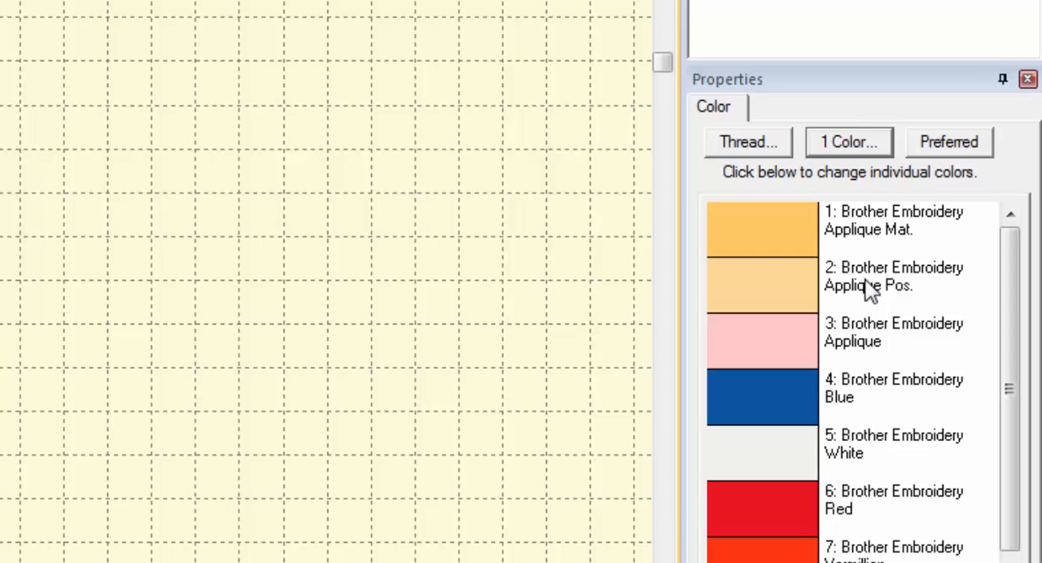
Open the applique settings of the second thread color, Applique Pos., and keep the style as Applique Position
{"action": "left_click", "coordinate": [871, 291]}
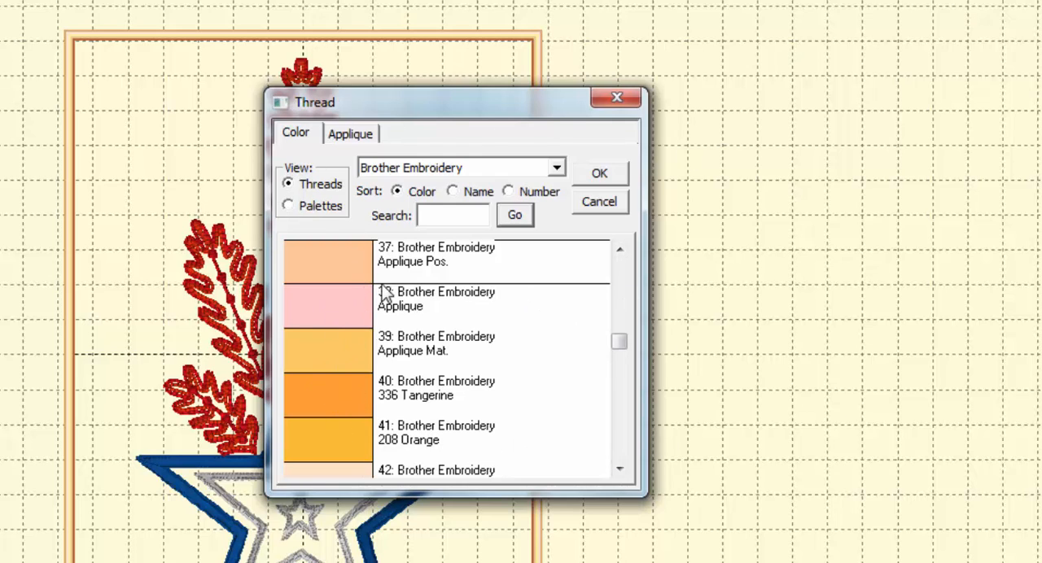
{"action": "left_click_drag", "start_coordinate": [618, 345], "coordinate": [623, 363]}
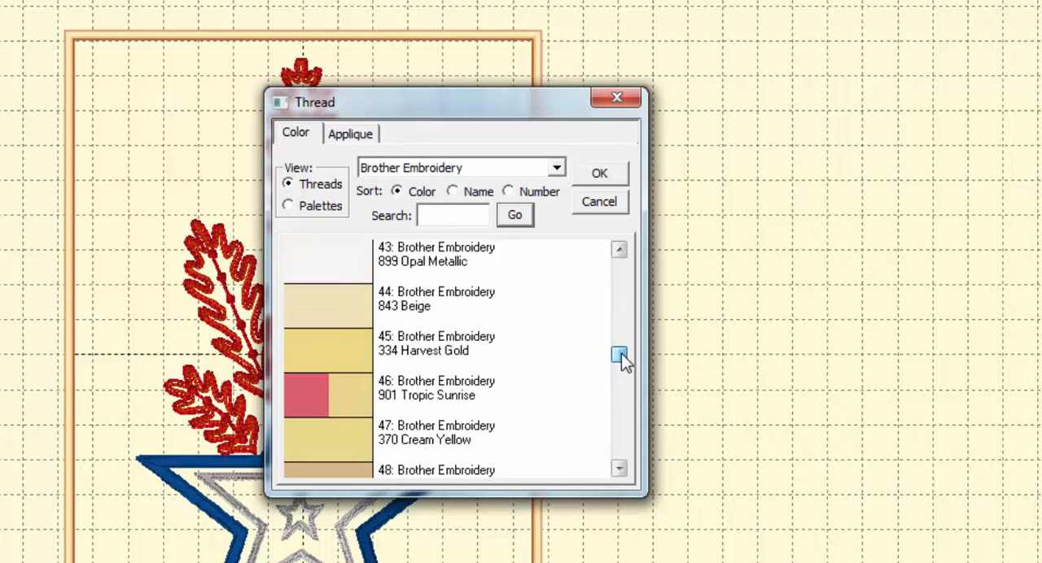
{"action": "left_click", "coordinate": [391, 359]}
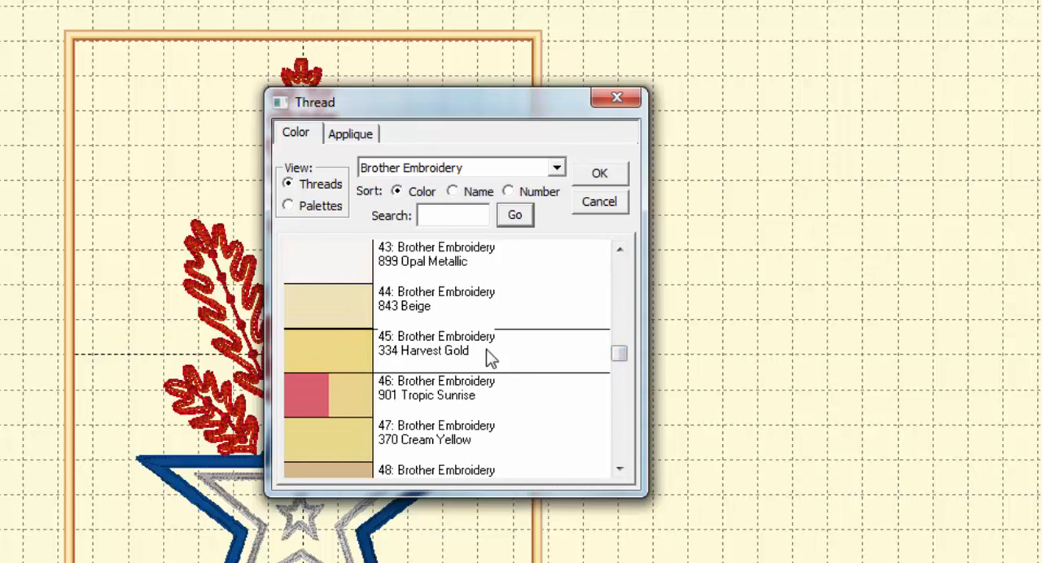
{"action": "left_click", "coordinate": [356, 140]}
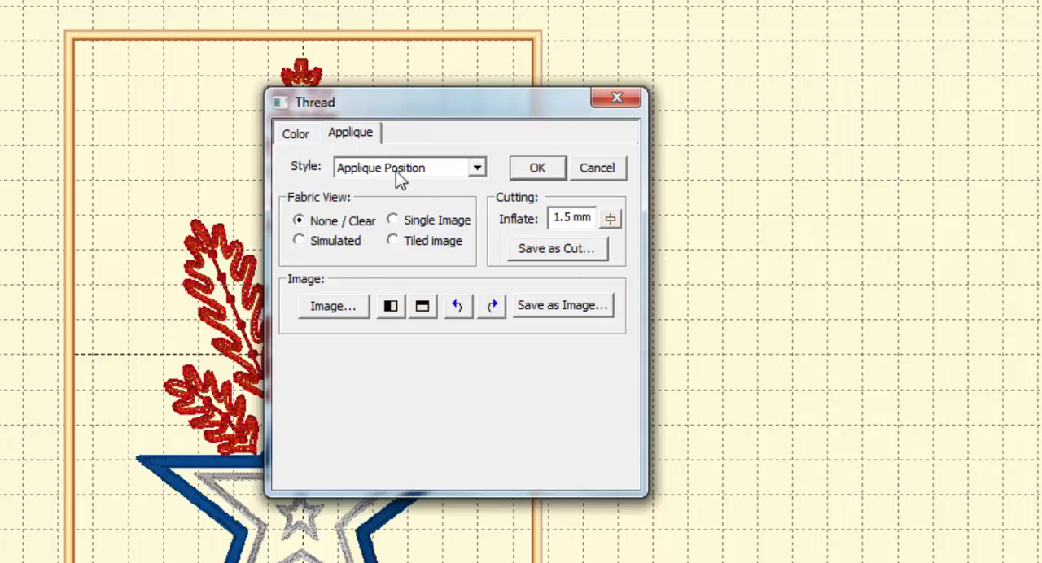
{"action": "left_click", "coordinate": [471, 179]}
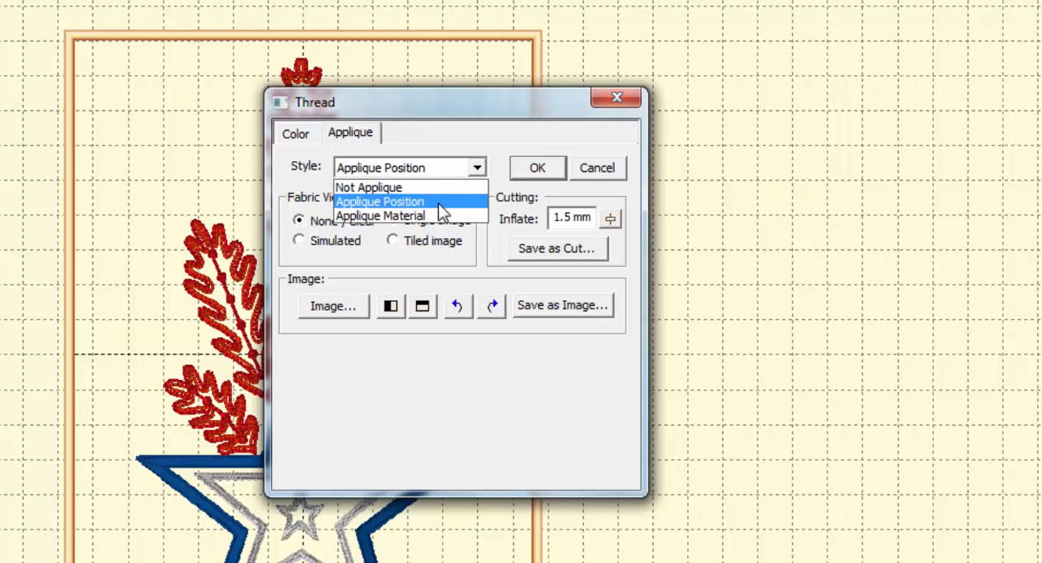
{"action": "left_click", "coordinate": [399, 204]}
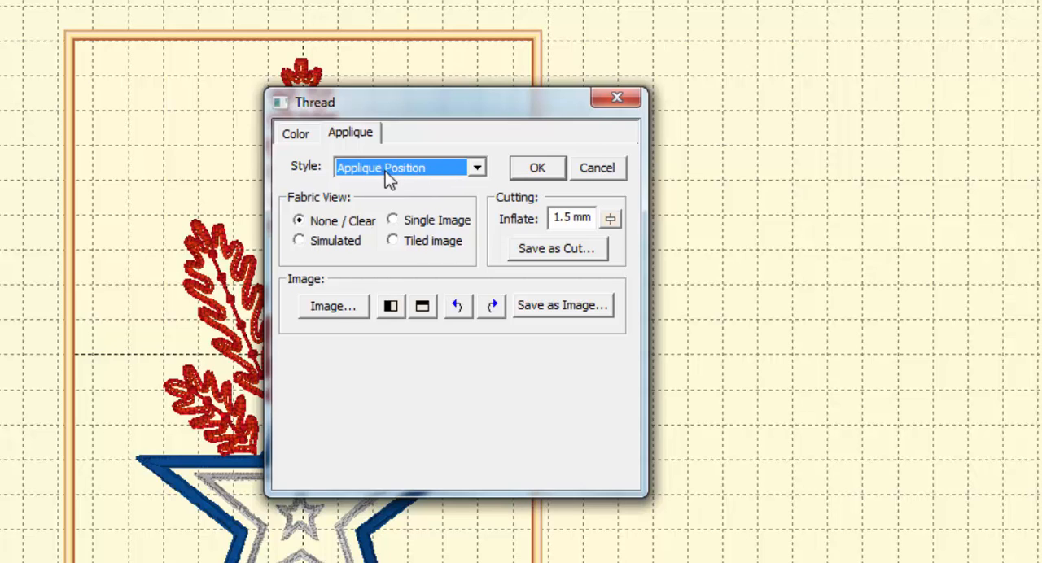
{"action": "left_click", "coordinate": [478, 168]}
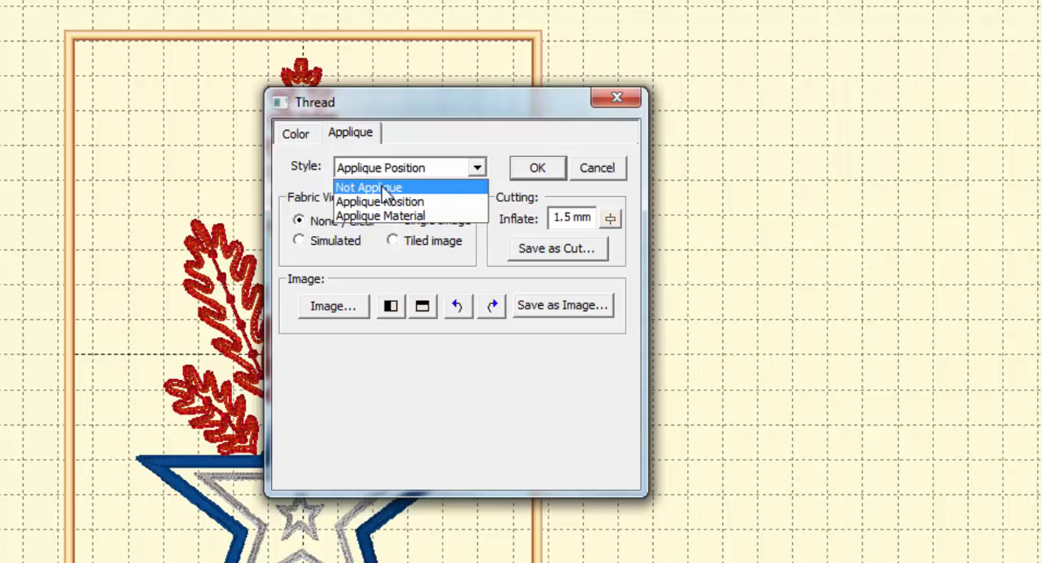
{"action": "left_click", "coordinate": [413, 202]}
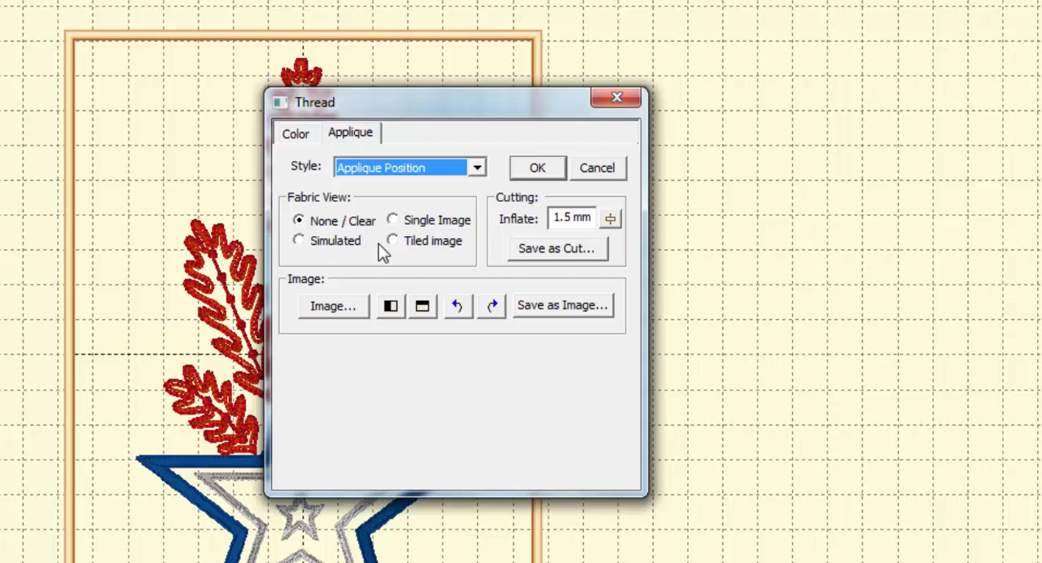
Preview the star with the Simulated fabric view, try the Tiled image option, and return the fabric view to None / Clear
{"action": "left_click", "coordinate": [307, 242]}
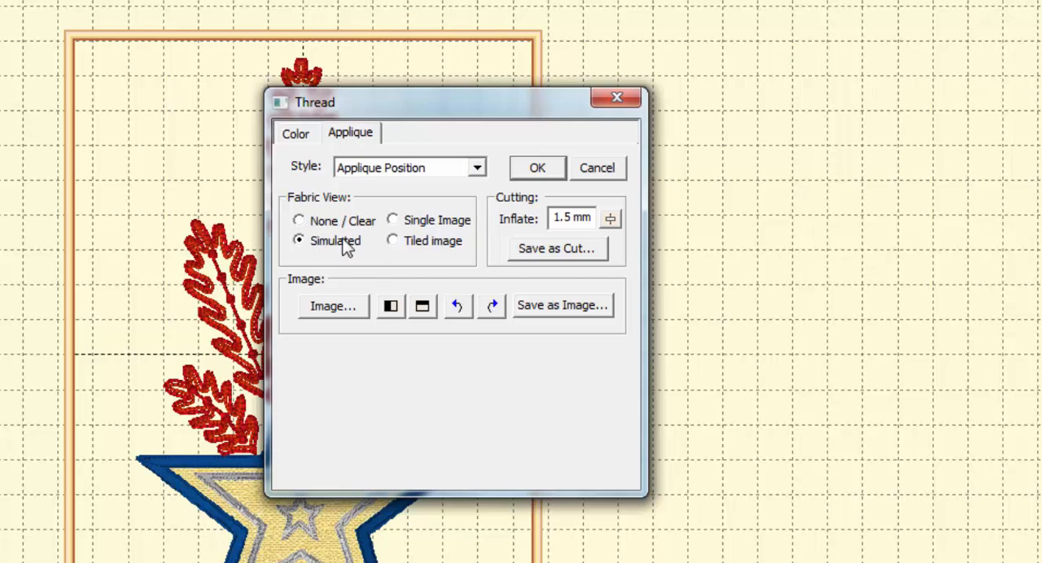
{"action": "left_click_drag", "start_coordinate": [366, 100], "coordinate": [743, 84]}
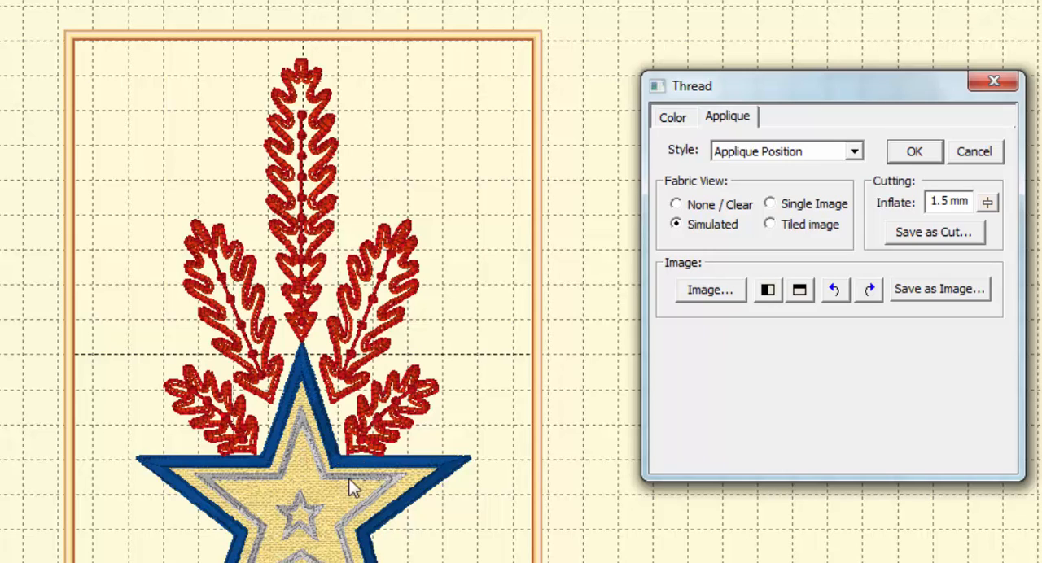
{"action": "left_click", "coordinate": [782, 228]}
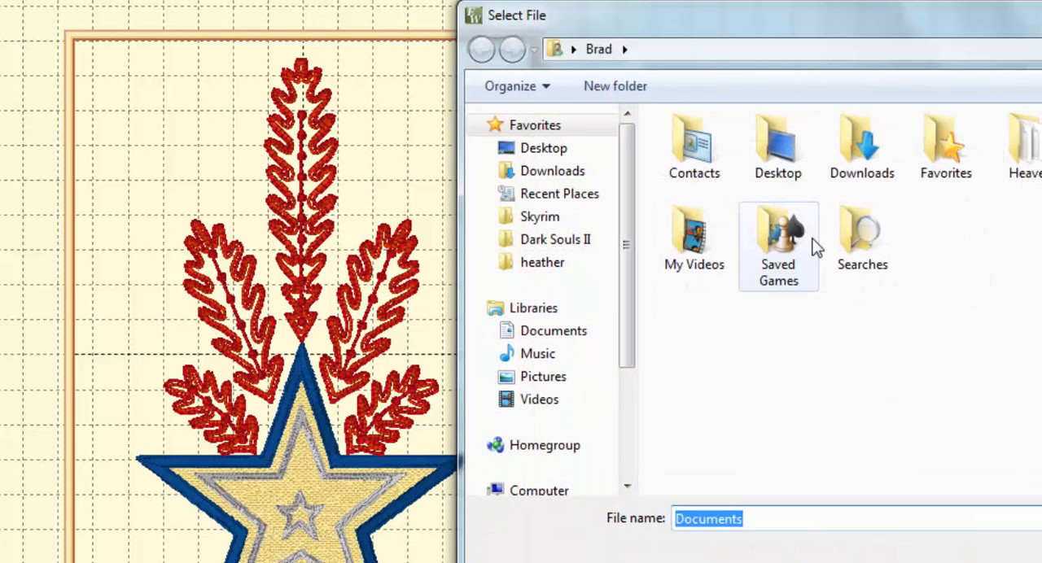
{"action": "key", "text": "Escape"}
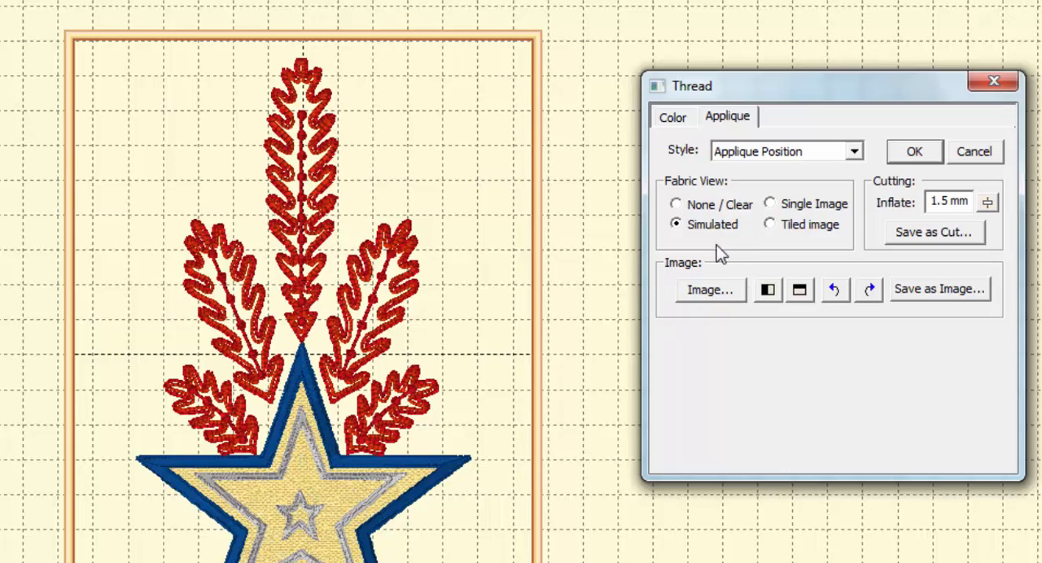
{"action": "left_click", "coordinate": [676, 204]}
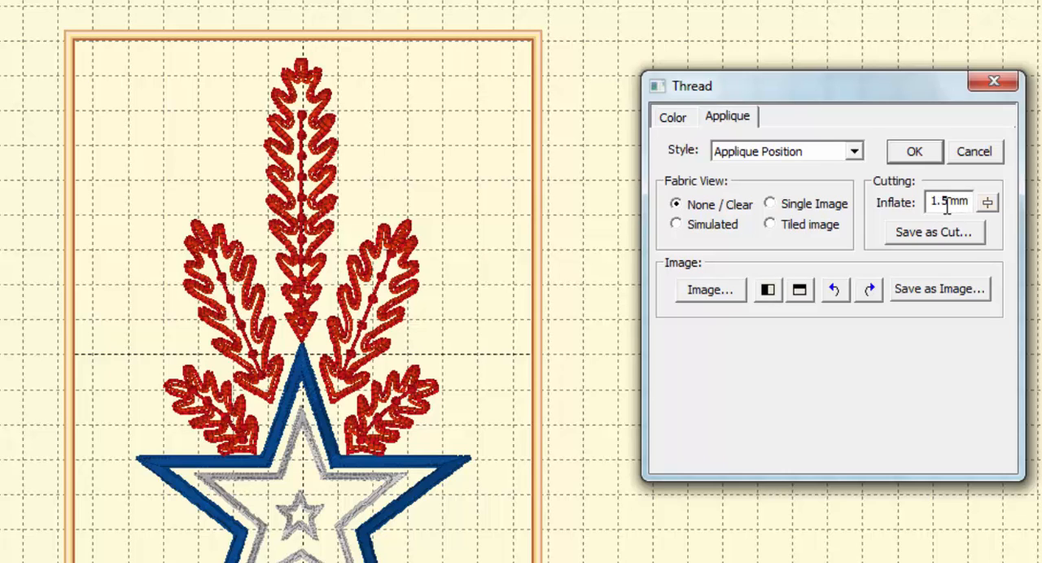
Save the applique shape as a cut file named starcut in STUDIO format (*.studio) and close the Thread dialog
{"action": "left_click", "coordinate": [922, 236]}
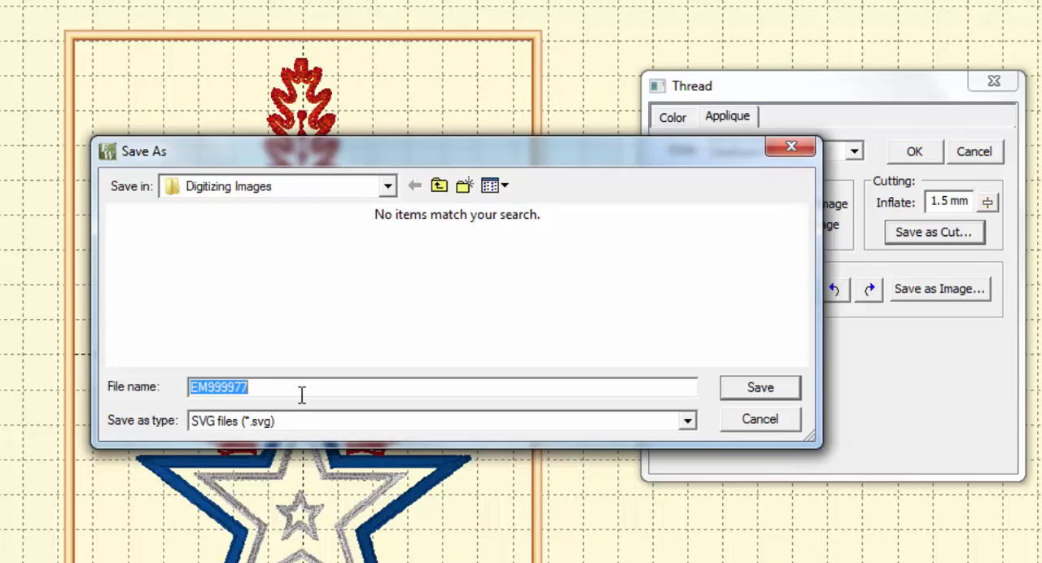
{"action": "type", "text": "starcut"}
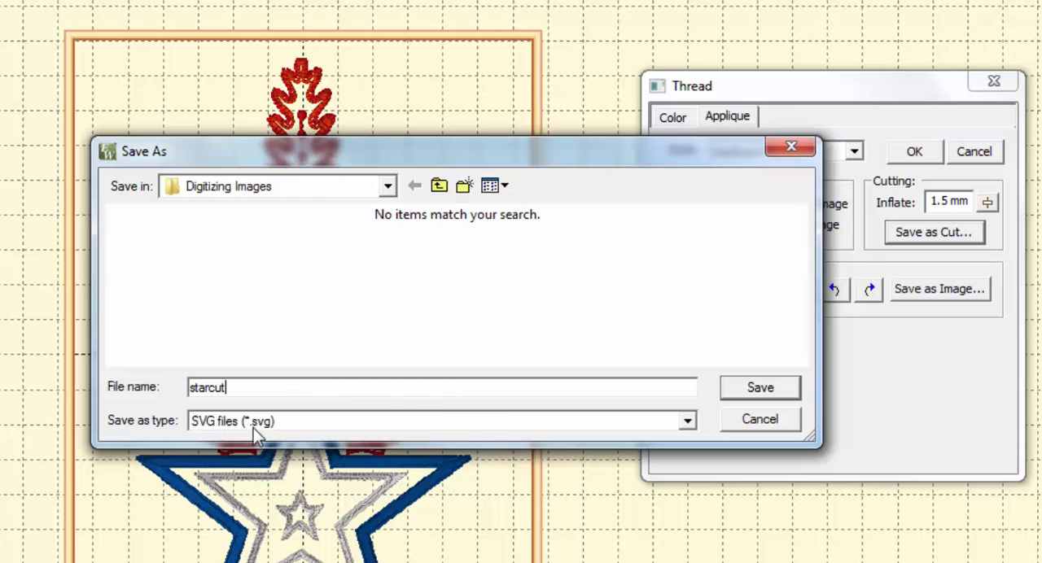
{"action": "left_click", "coordinate": [688, 425]}
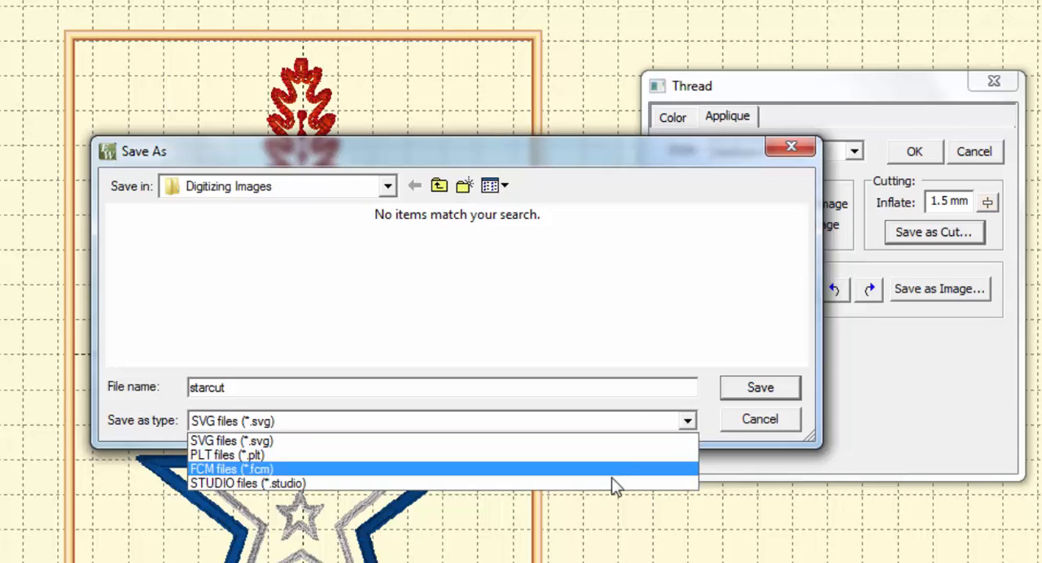
{"action": "left_click", "coordinate": [300, 485]}
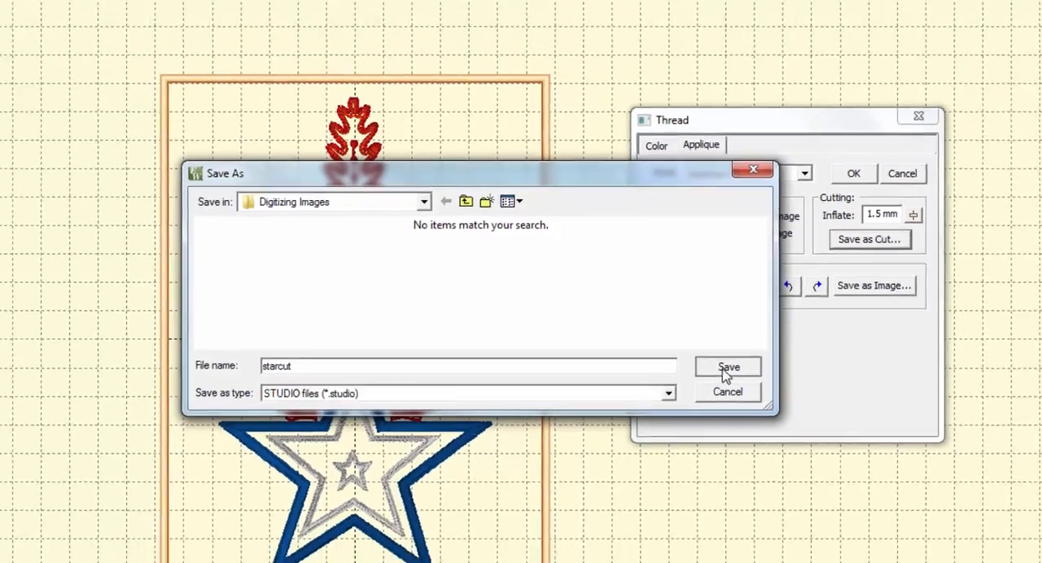
{"action": "left_click", "coordinate": [737, 392]}
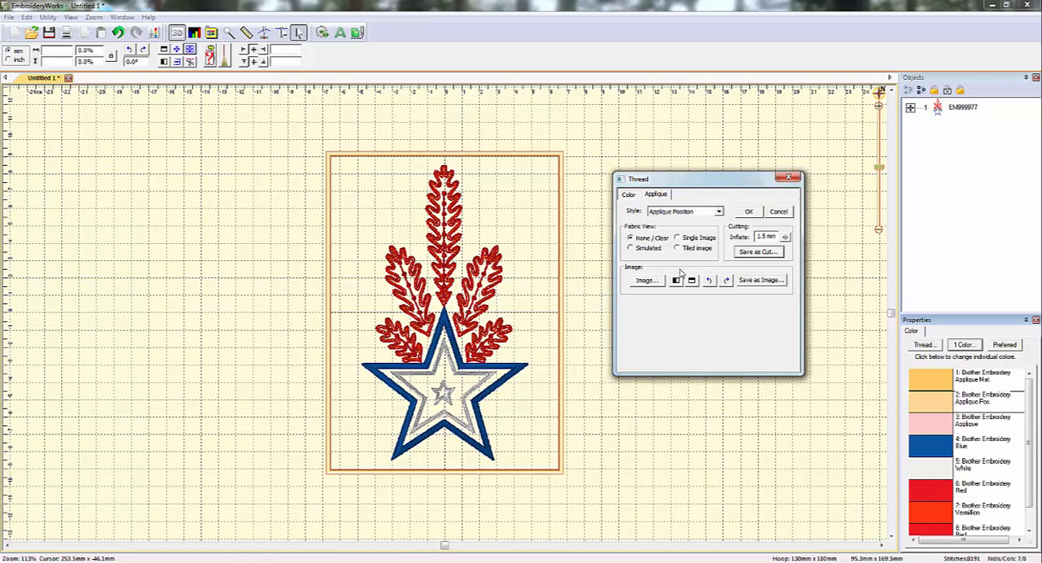
{"action": "left_click", "coordinate": [790, 179]}
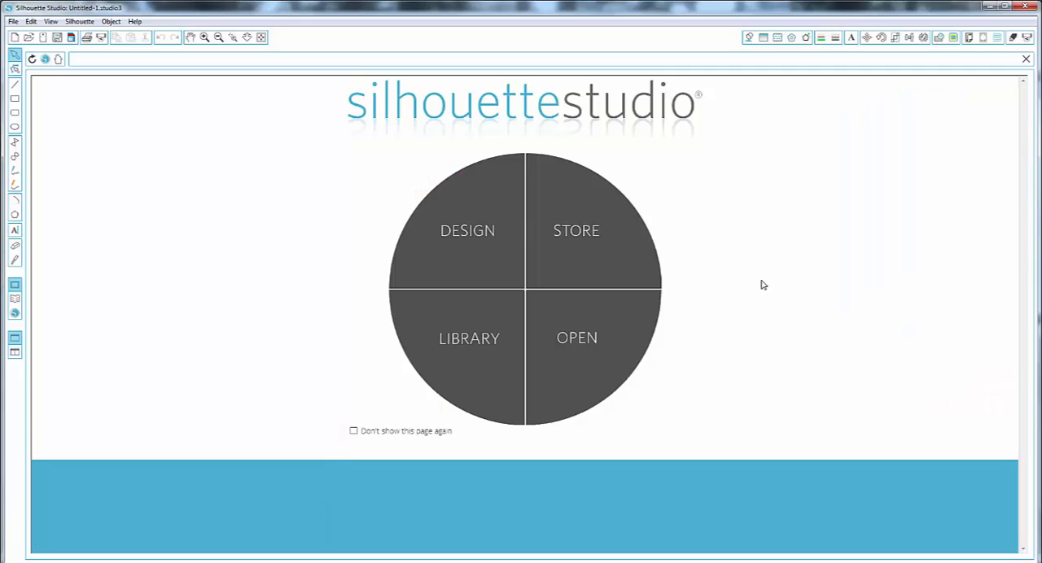
Open the cut file starcut from the Digitizing Images folder on the Storage (I:) drive, using the Silhouette Studio V2 (*.studio) file type
{"action": "left_click", "coordinate": [580, 345]}
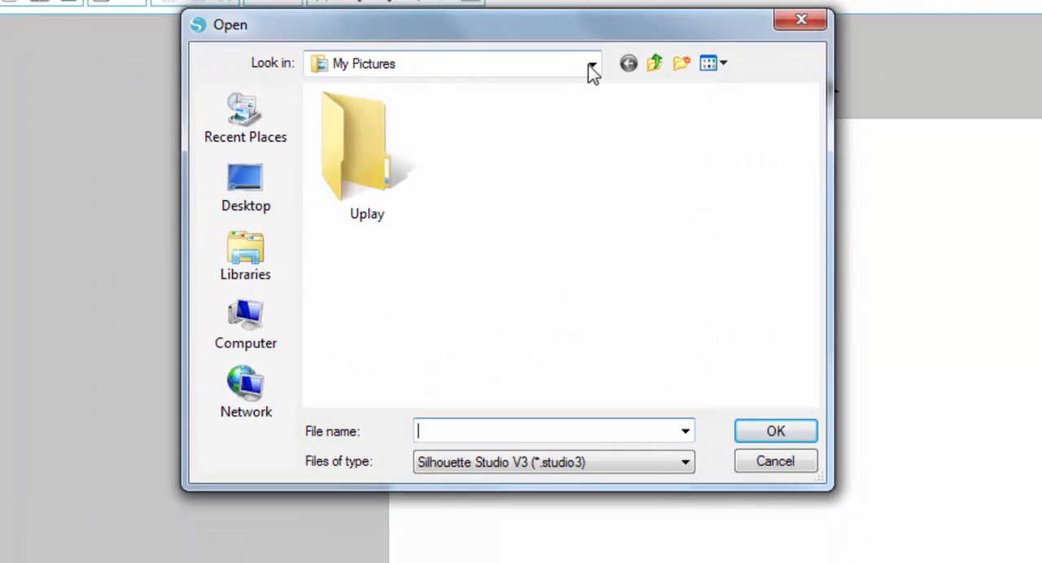
{"action": "left_click", "coordinate": [668, 146]}
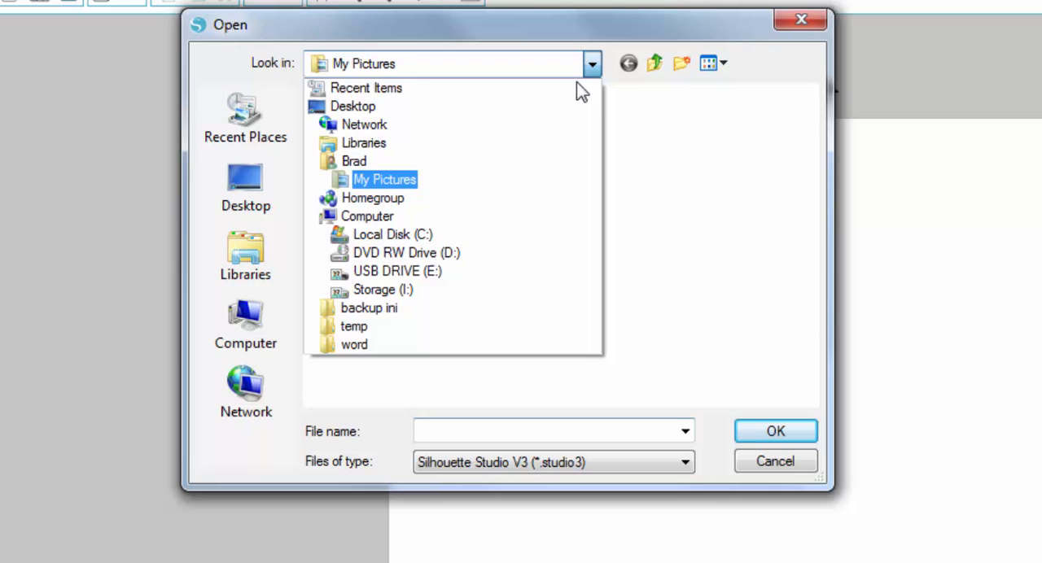
{"action": "left_click", "coordinate": [413, 292]}
{"action": "double_click", "coordinate": [422, 296]}
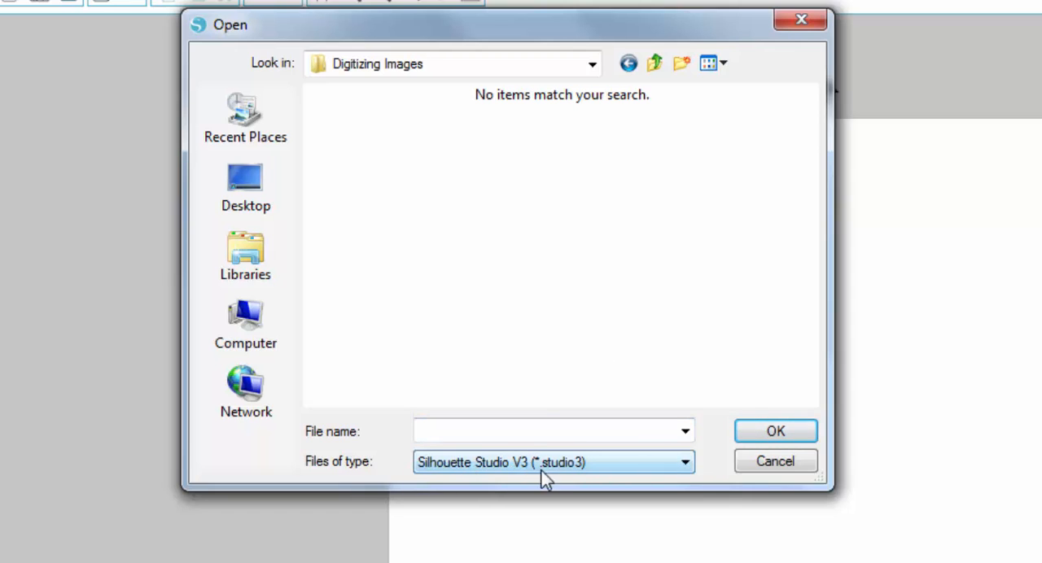
{"action": "left_click", "coordinate": [666, 466]}
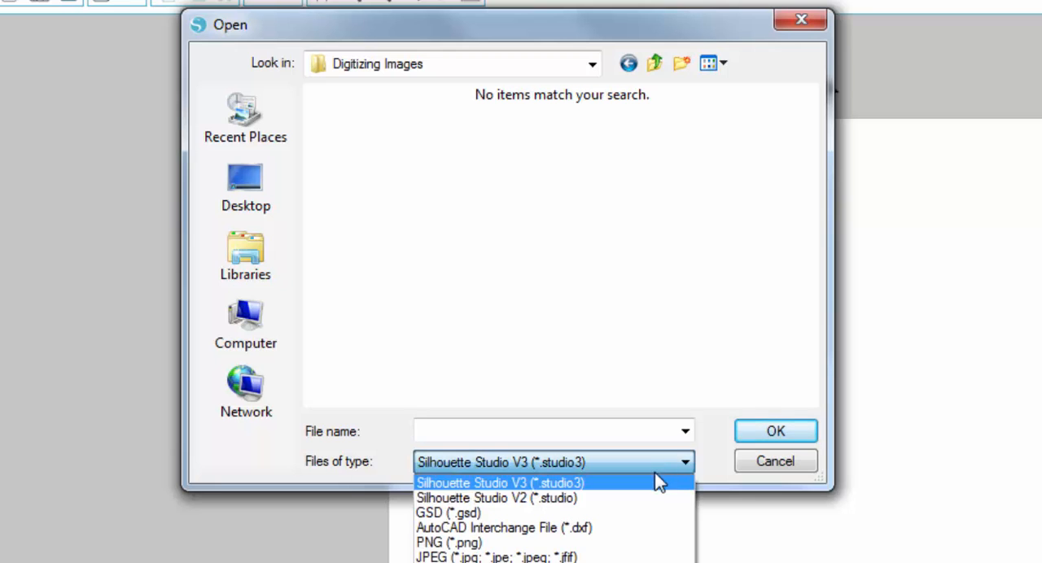
{"action": "left_click", "coordinate": [506, 500]}
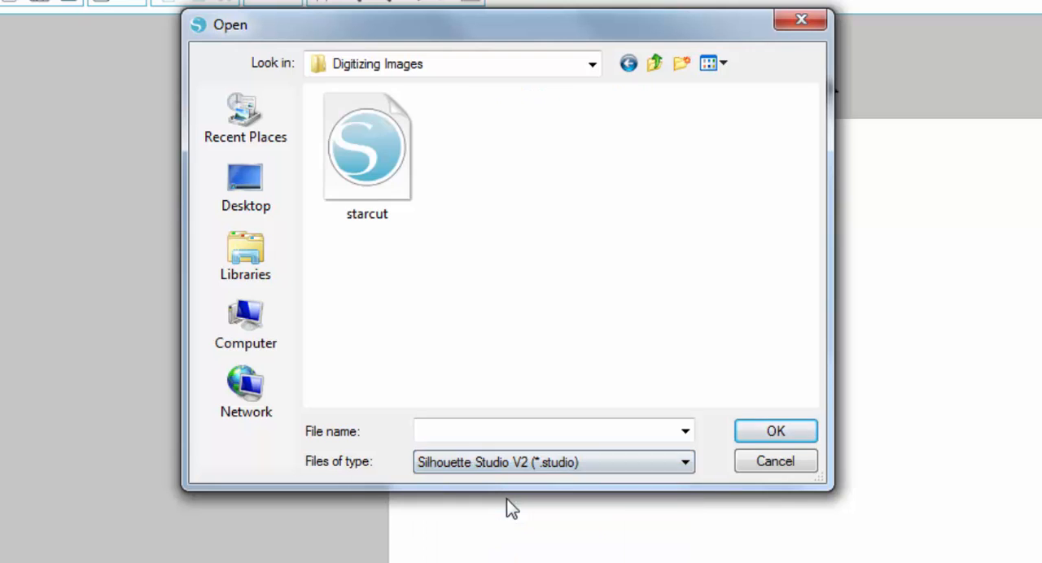
{"action": "left_click", "coordinate": [381, 165]}
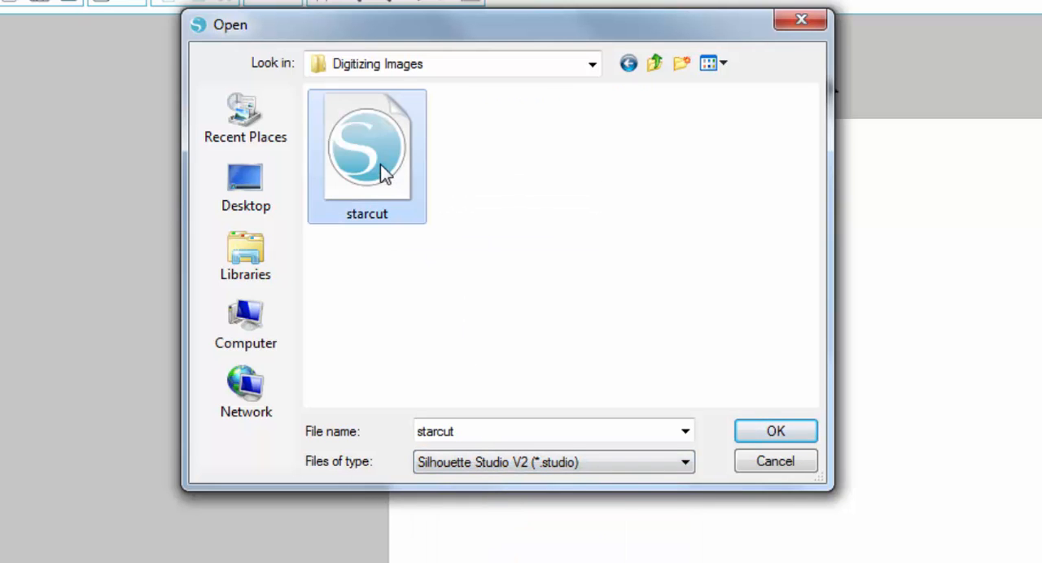
{"action": "left_click", "coordinate": [776, 432]}
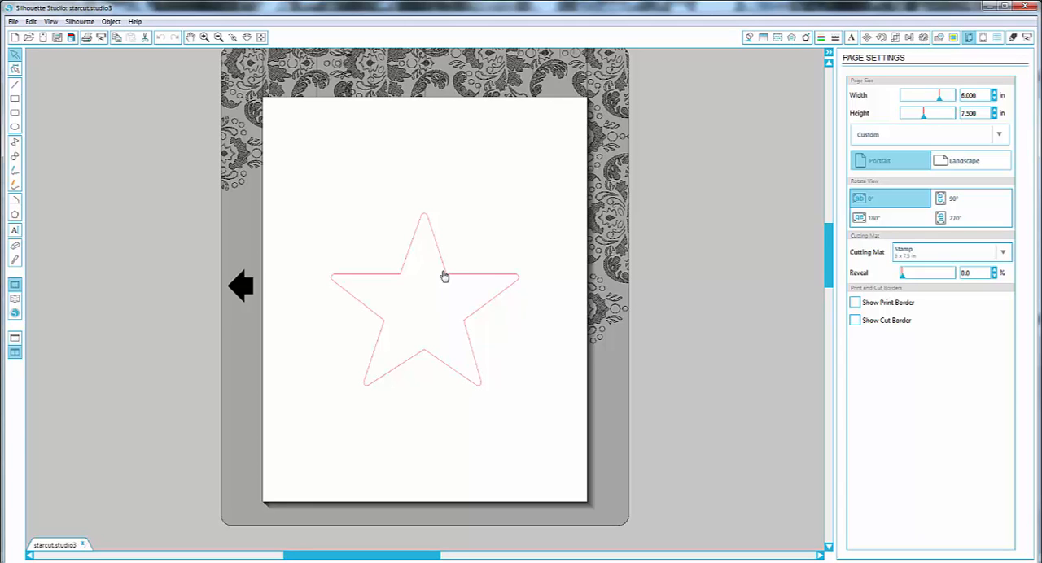
Set the cutting mat to Cameo 12 x 12 in for the star page
{"action": "scroll", "coordinate": [444, 278], "scroll_direction": "up", "scroll_amount": 1}
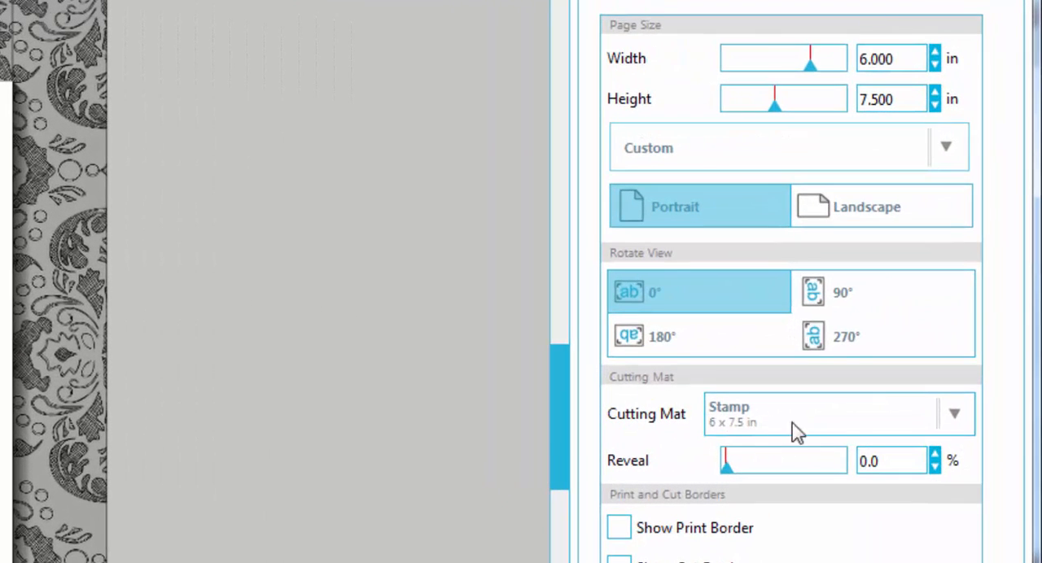
{"action": "left_click", "coordinate": [955, 417]}
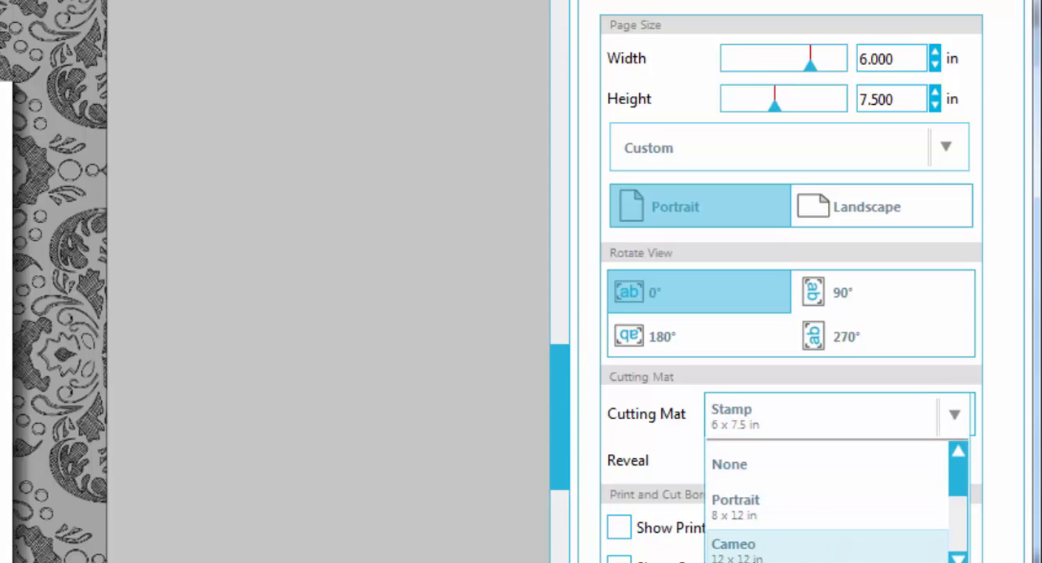
{"action": "left_click", "coordinate": [737, 549]}
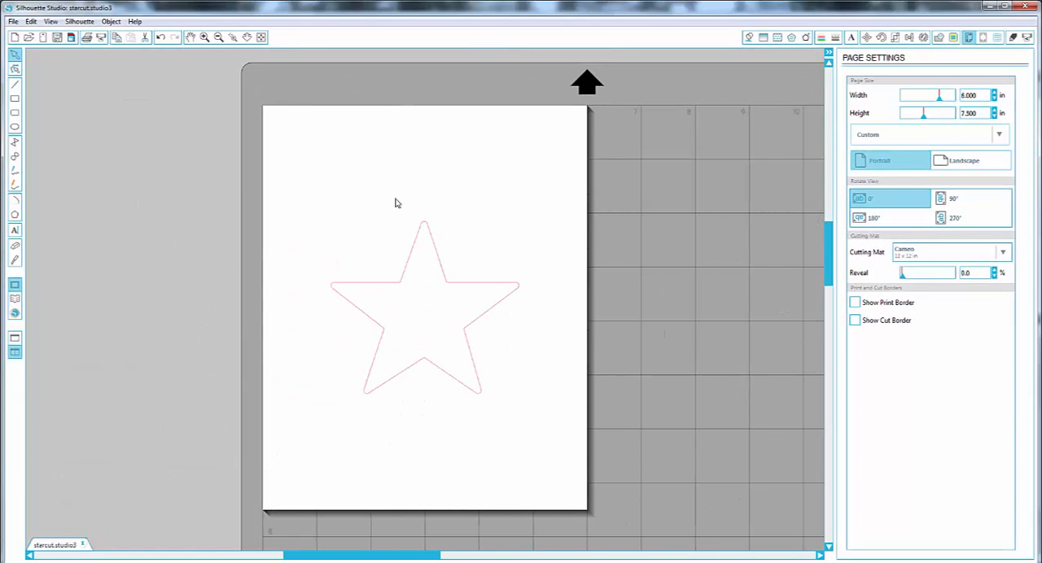
Set the page height to 6 inches to make the page square
{"action": "scroll", "coordinate": [626, 336], "scroll_direction": "down", "scroll_amount": 2}
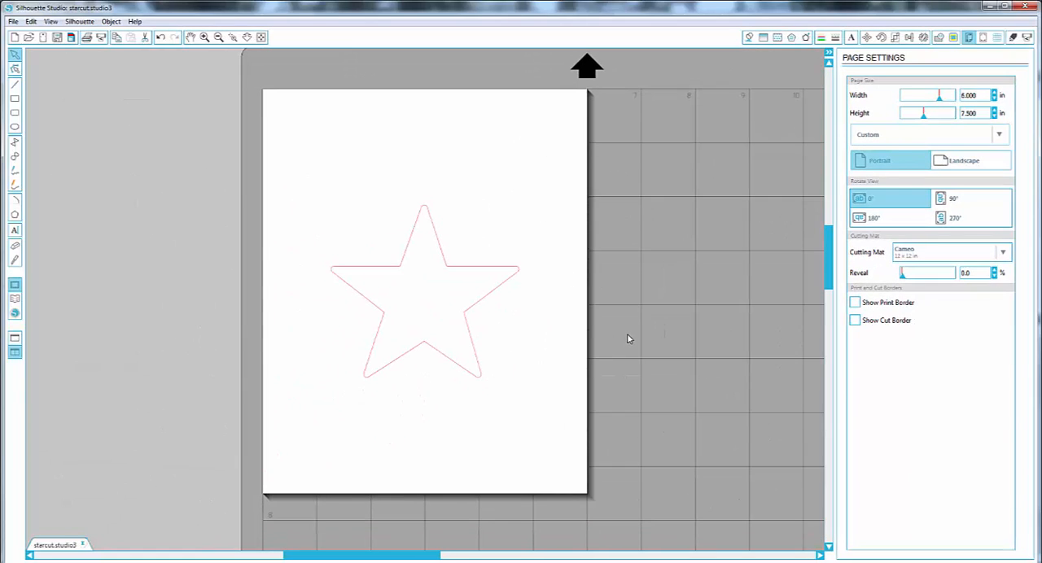
{"action": "scroll", "coordinate": [627, 335], "scroll_direction": "up", "scroll_amount": 1}
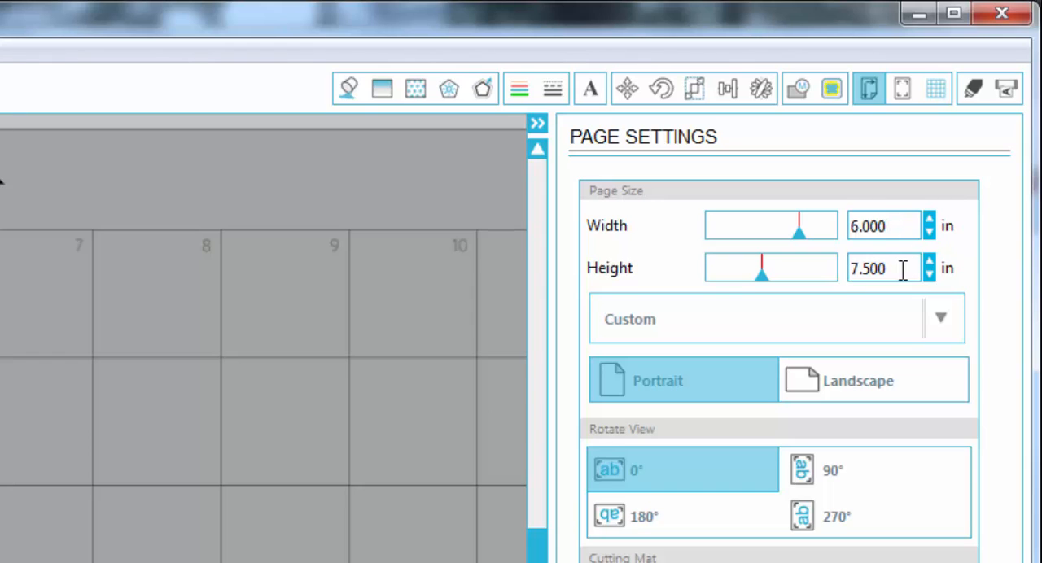
{"action": "left_click_drag", "start_coordinate": [902, 269], "coordinate": [833, 275]}
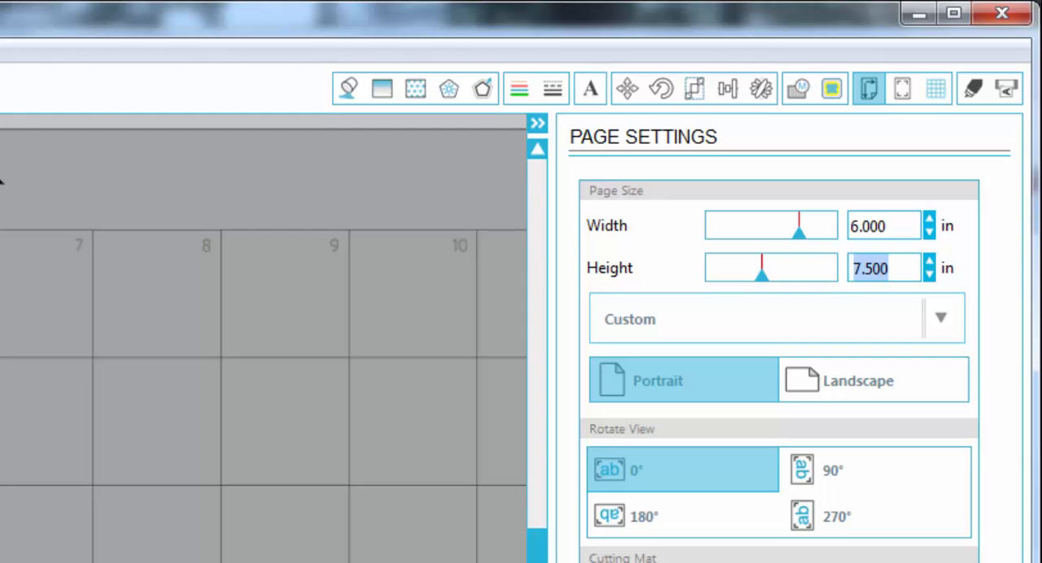
{"action": "type", "text": "6"}
{"action": "left_click", "coordinate": [879, 233]}
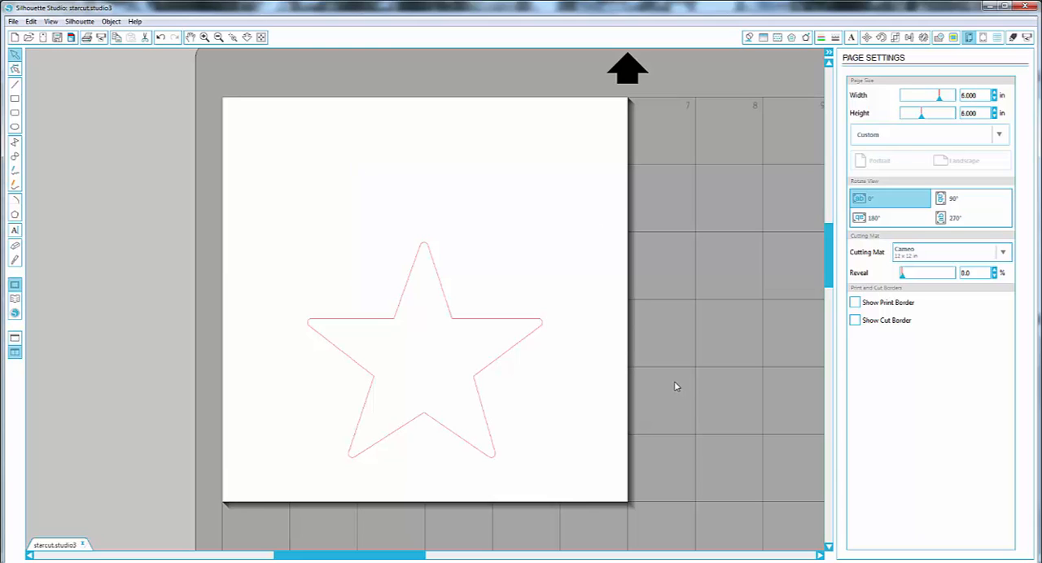
Set the page size to 12 inches wide and 12 inches high, and move the star near the page's upper-left corner
{"action": "left_click_drag", "start_coordinate": [984, 95], "coordinate": [922, 96]}
{"action": "type", "text": "12"}
{"action": "key", "text": "Tab"}
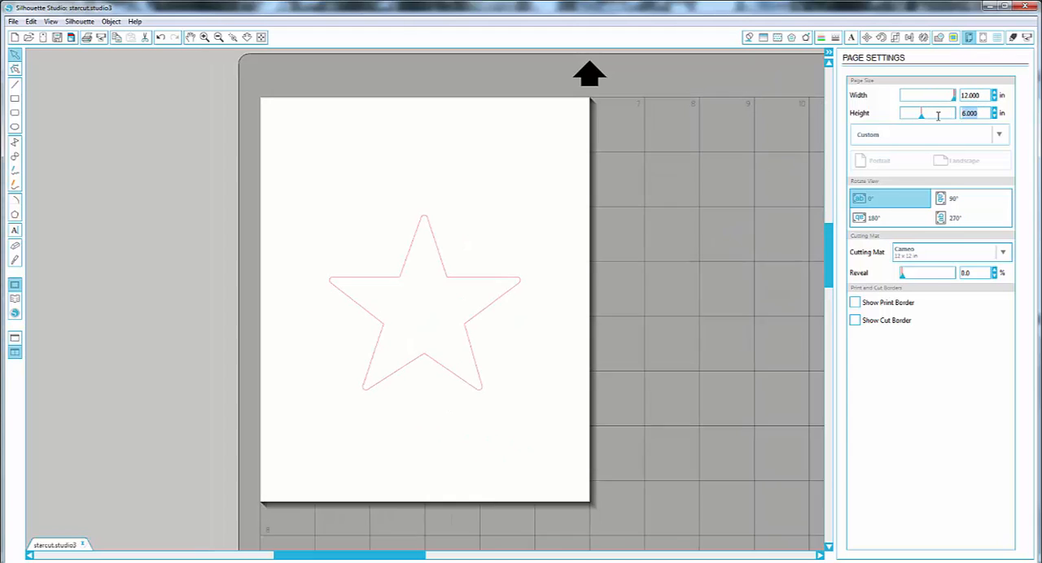
{"action": "type", "text": "12"}
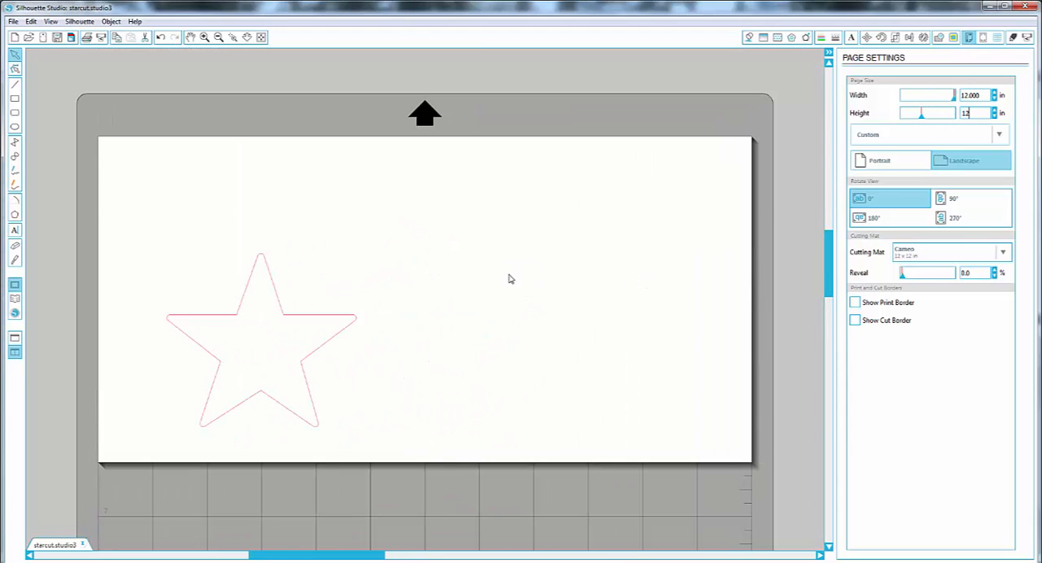
{"action": "left_click", "coordinate": [975, 92]}
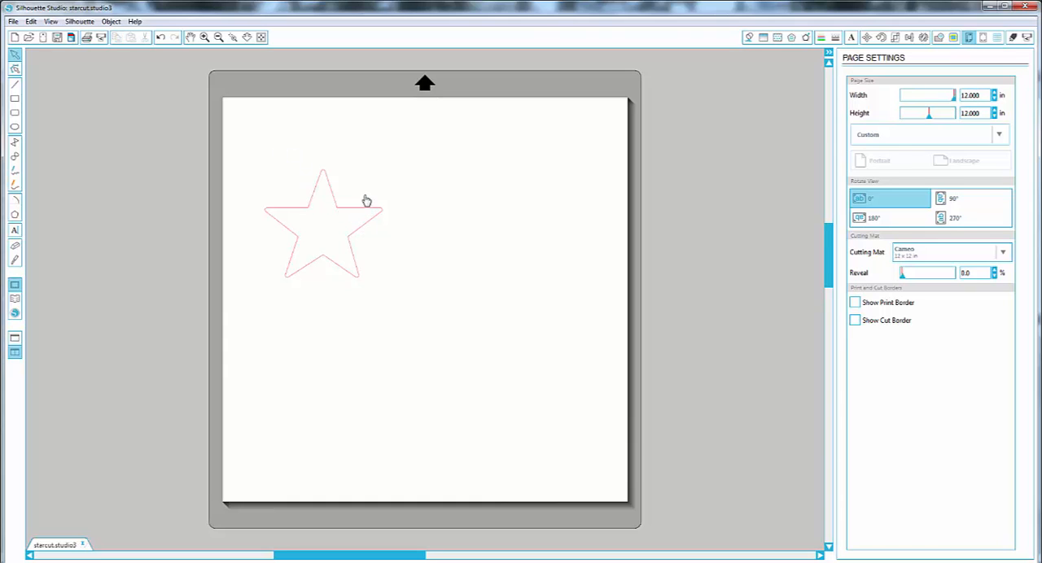
{"action": "left_click_drag", "start_coordinate": [351, 205], "coordinate": [326, 154]}
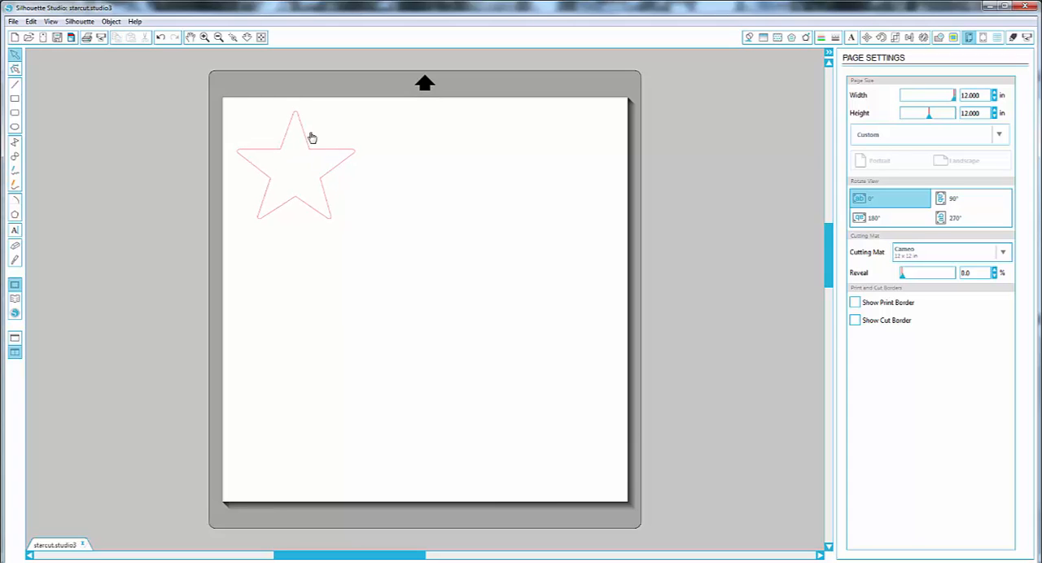
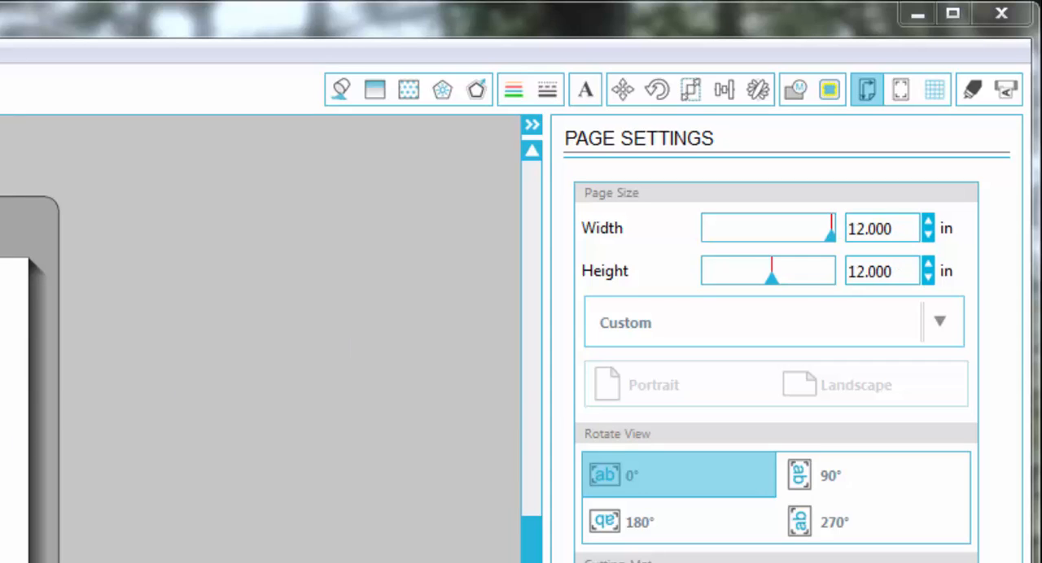
Set the page size to 8.5 inches wide and 11 inches high
{"action": "left_click", "coordinate": [908, 227]}
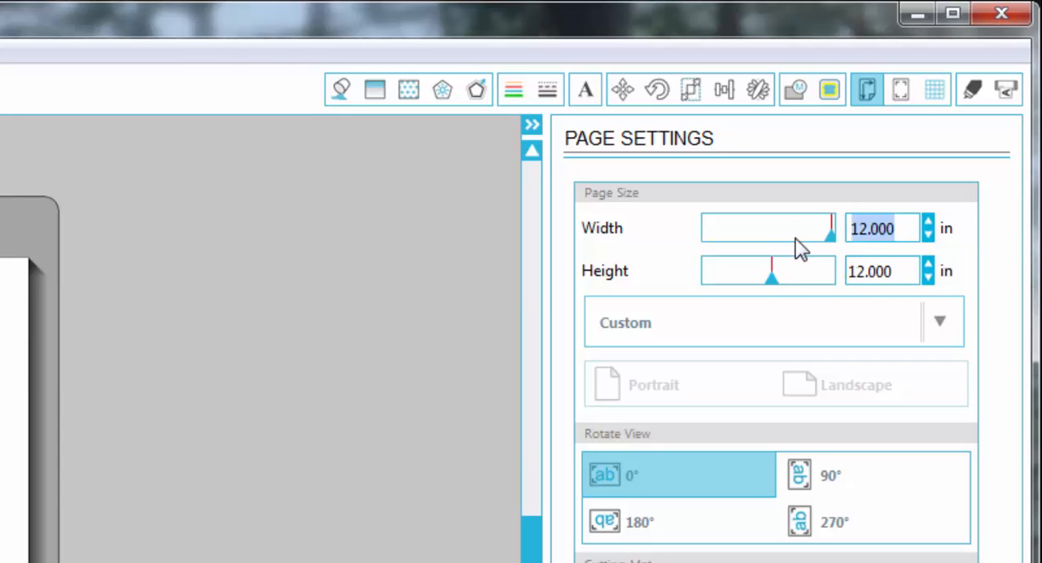
{"action": "type", "text": "8.5"}
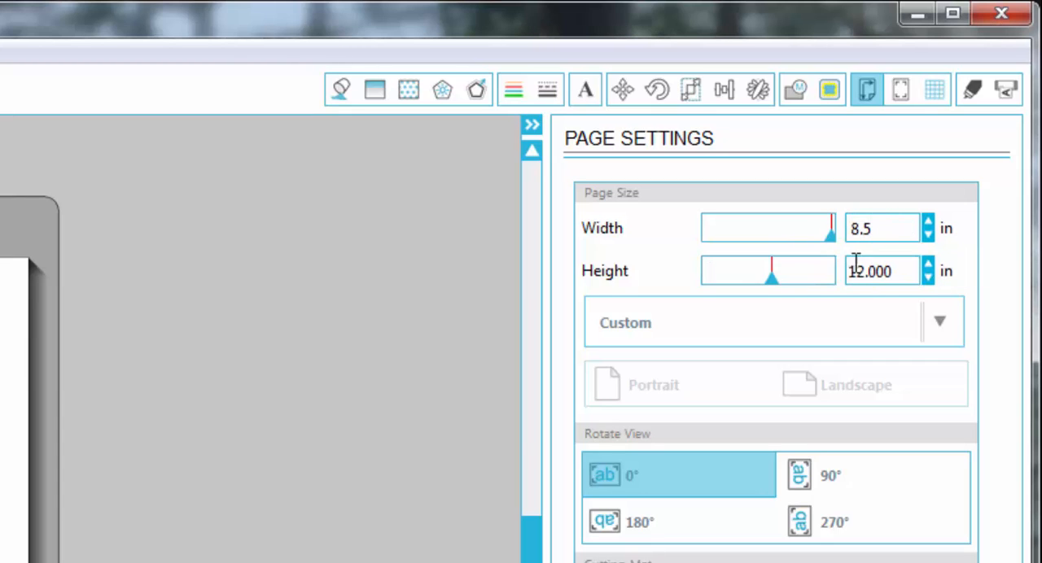
{"action": "left_click", "coordinate": [893, 270]}
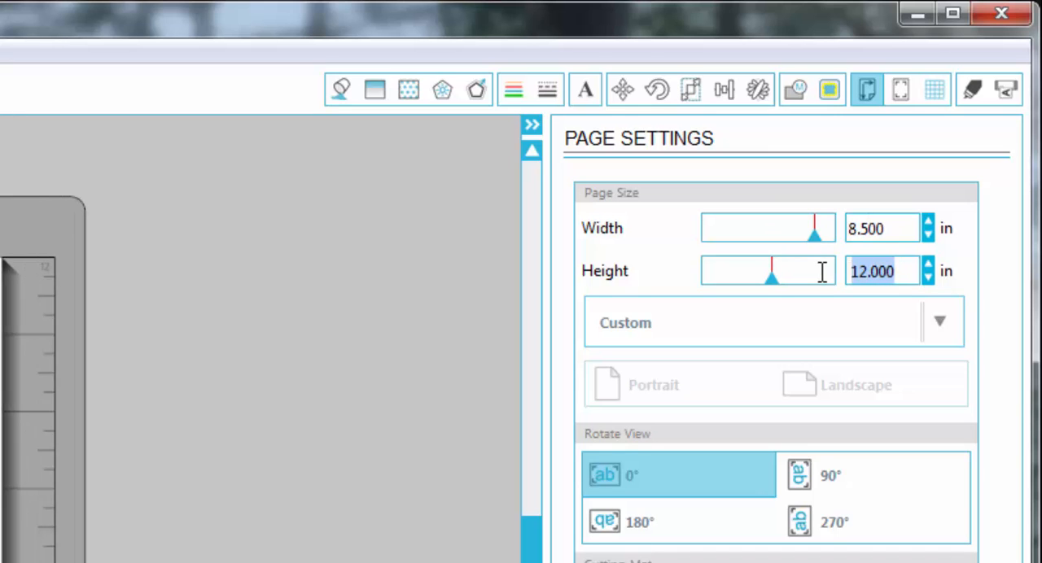
{"action": "type", "text": "11"}
{"action": "left_click", "coordinate": [897, 232]}
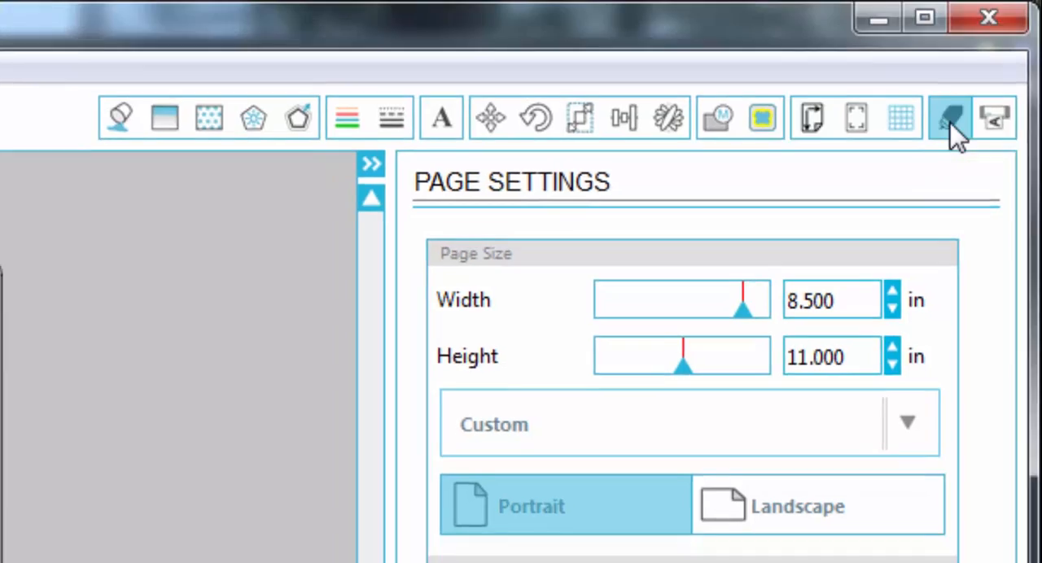
In the cut settings, try the Fabric material type for thin cotton prints and switch to the one for thick fabric like canvas
{"action": "left_click", "coordinate": [946, 124]}
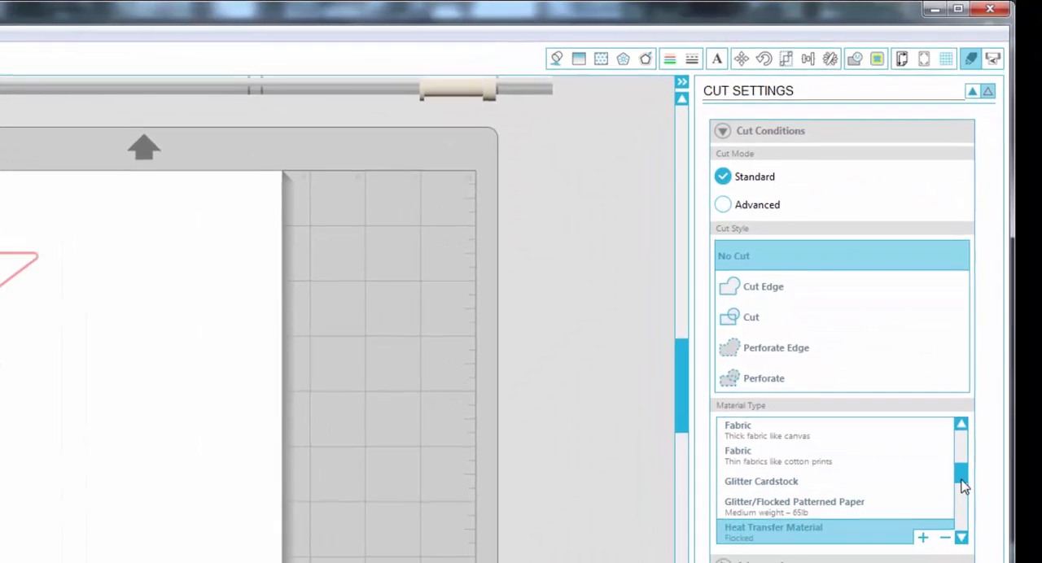
{"action": "left_click_drag", "start_coordinate": [980, 548], "coordinate": [980, 541]}
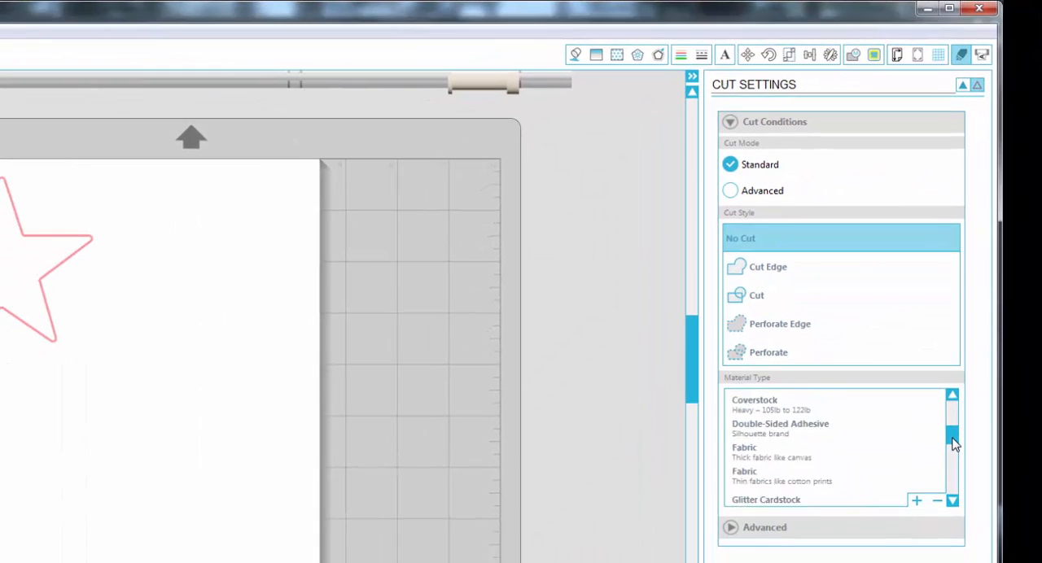
{"action": "mouse_move", "coordinate": [953, 443]}
{"action": "left_mouse_down"}
{"action": "mouse_move", "coordinate": [953, 421]}
{"action": "mouse_move", "coordinate": [962, 481]}
{"action": "mouse_move", "coordinate": [961, 424]}
{"action": "mouse_move", "coordinate": [961, 447]}
{"action": "left_mouse_up"}
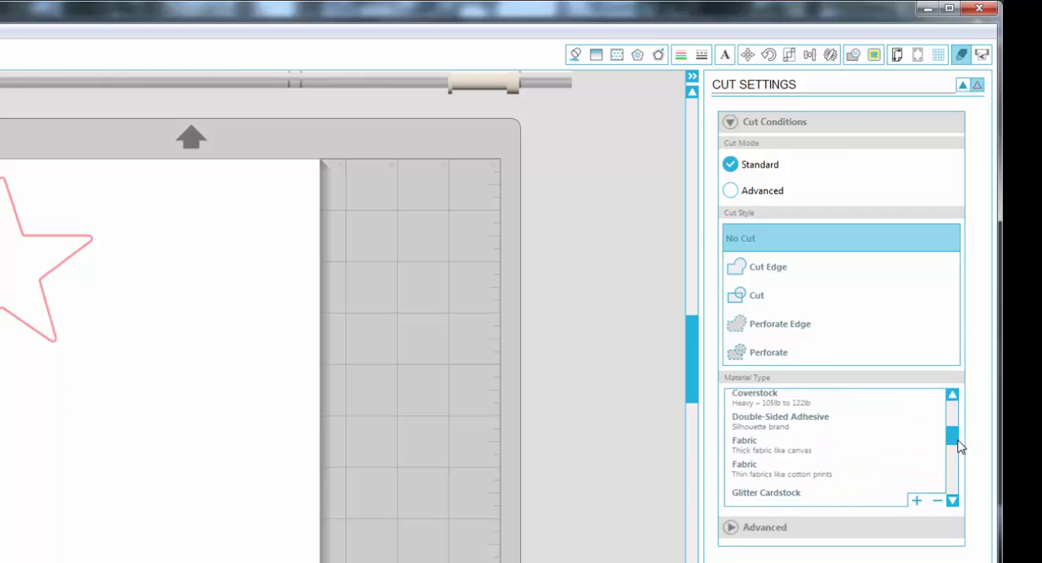
{"action": "left_click", "coordinate": [797, 483]}
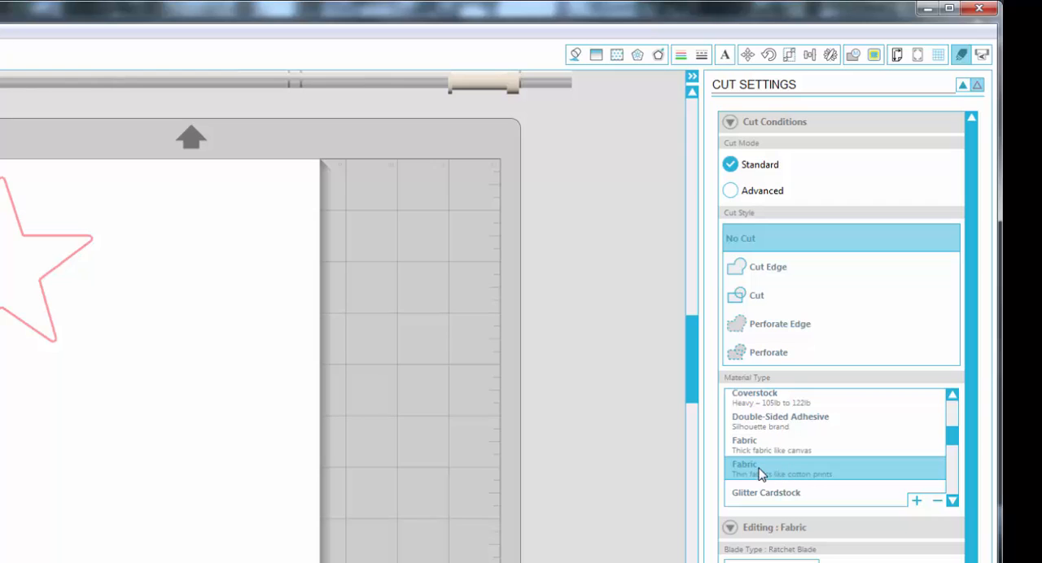
{"action": "left_click", "coordinate": [781, 453]}
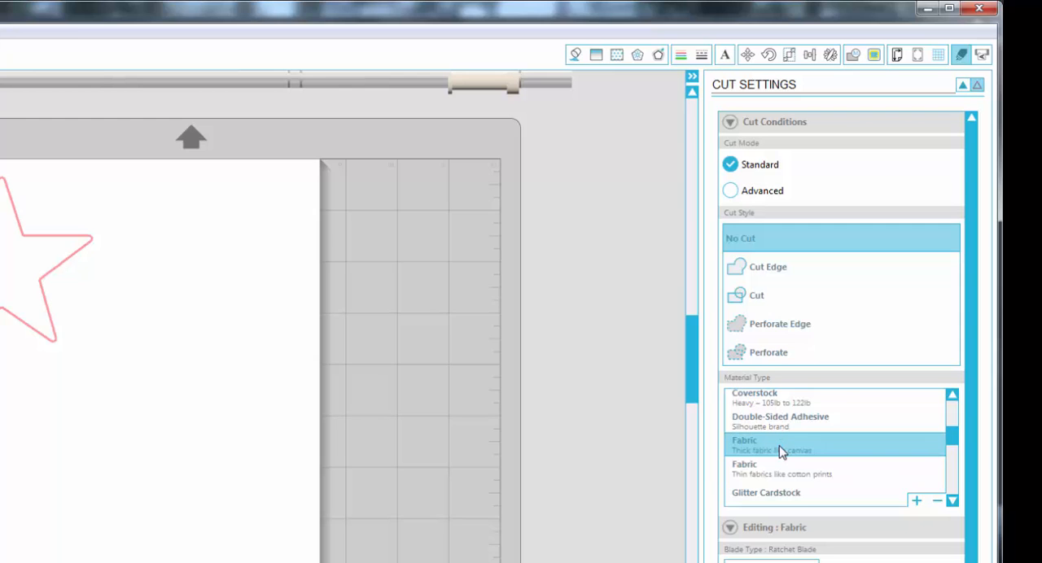